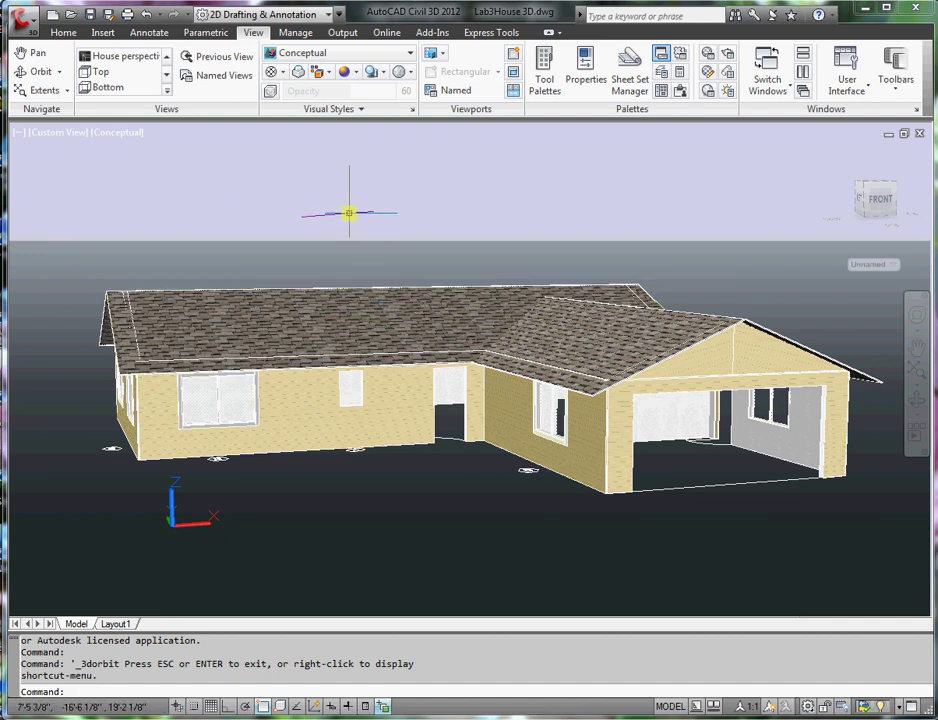
Orbit the 3D house model around to inspect its left side.
click(41, 72)
drag(244, 390, 512, 411)
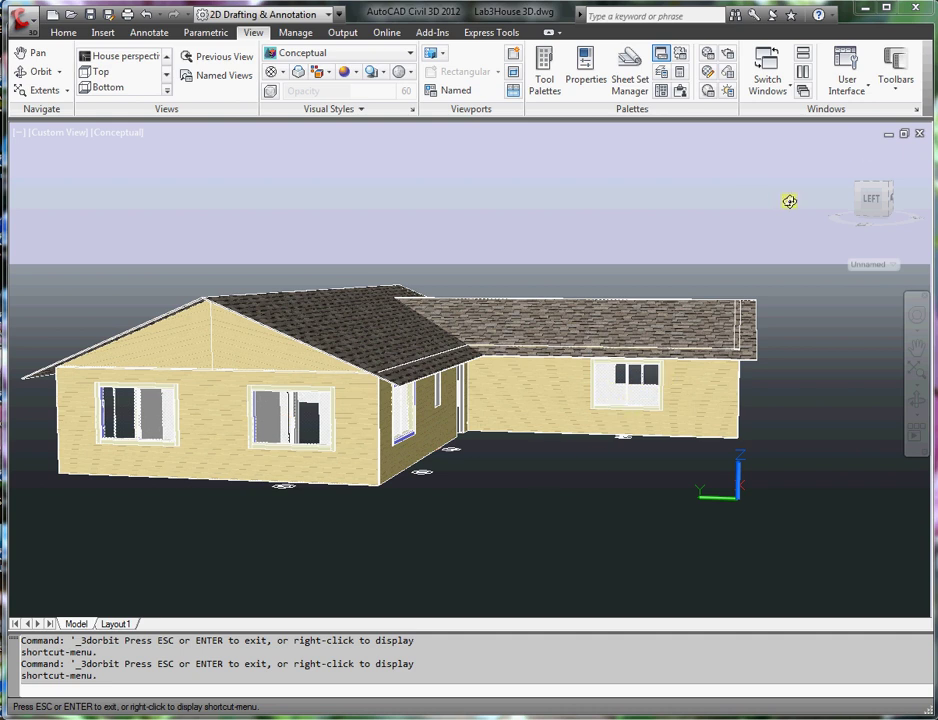
key(Escape)
Minimize the Lab3House 3D drawing and bring up My House JSS.dwg.
click(888, 134)
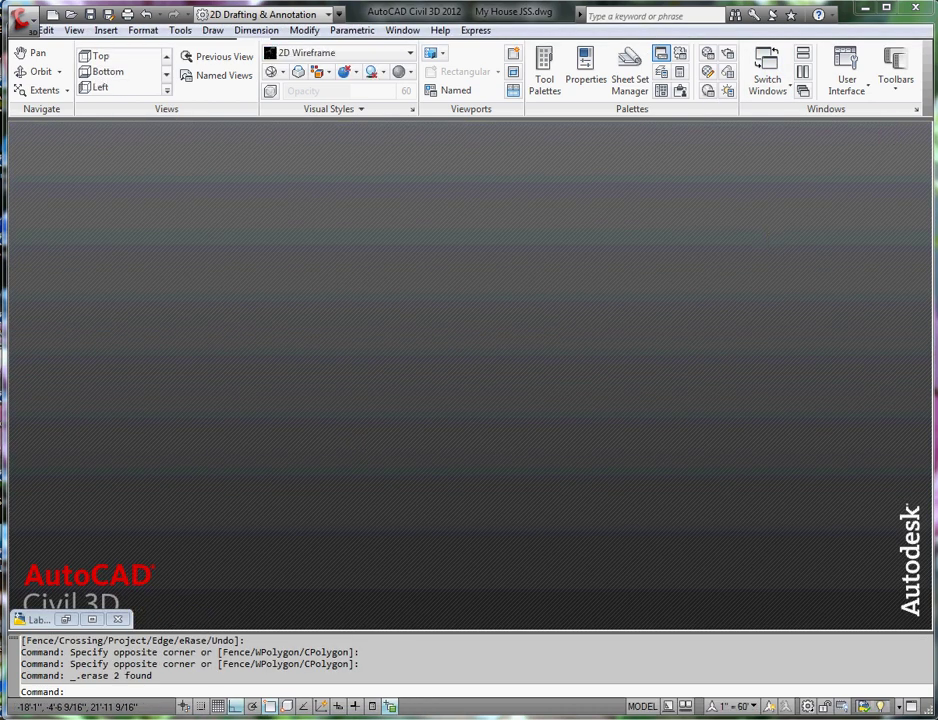
mouse_move(238, 719)
click(170, 702)
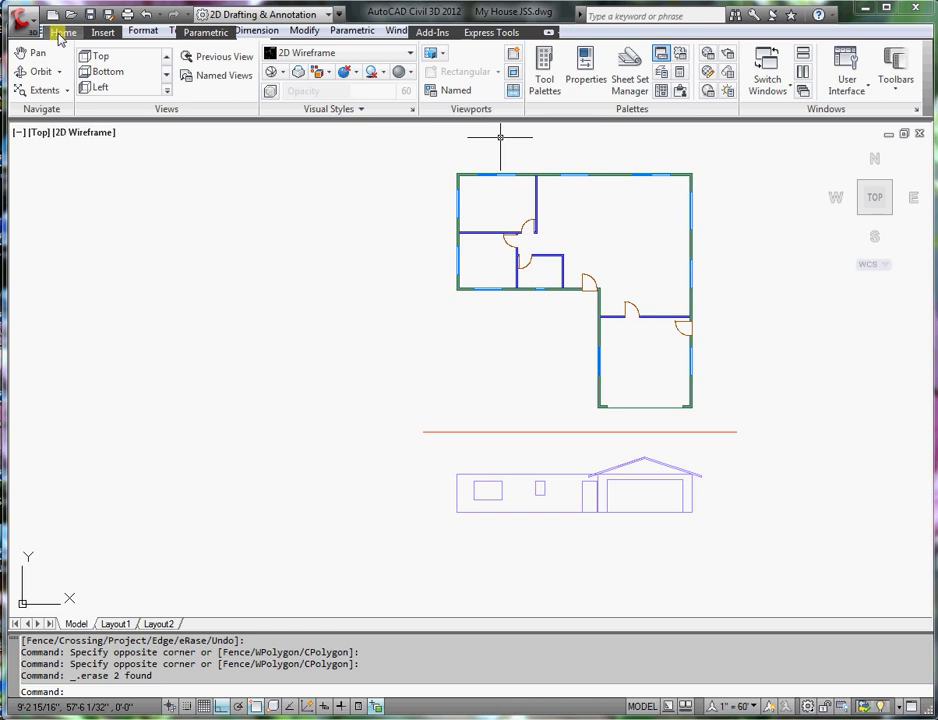
Make A-Ortho Fold Lines the current layer.
click(60, 33)
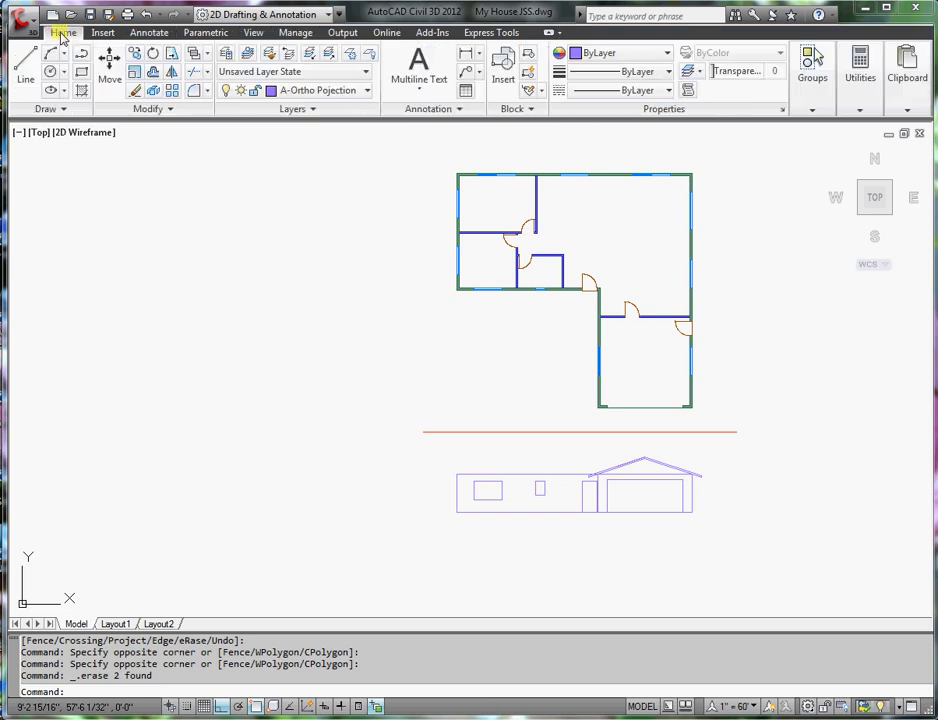
click(368, 91)
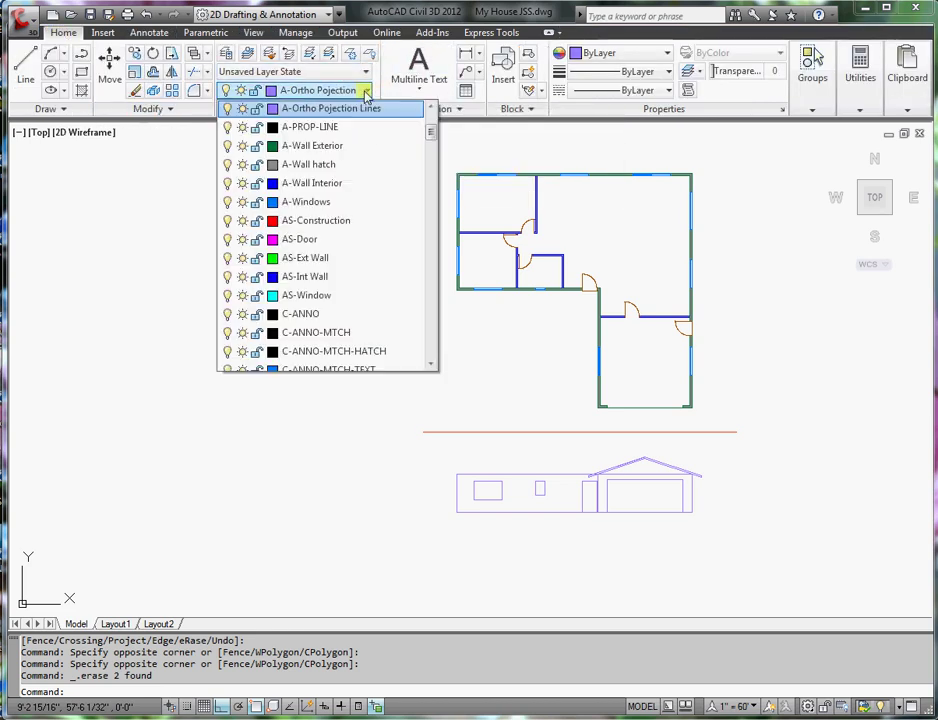
click(431, 107)
click(431, 107)
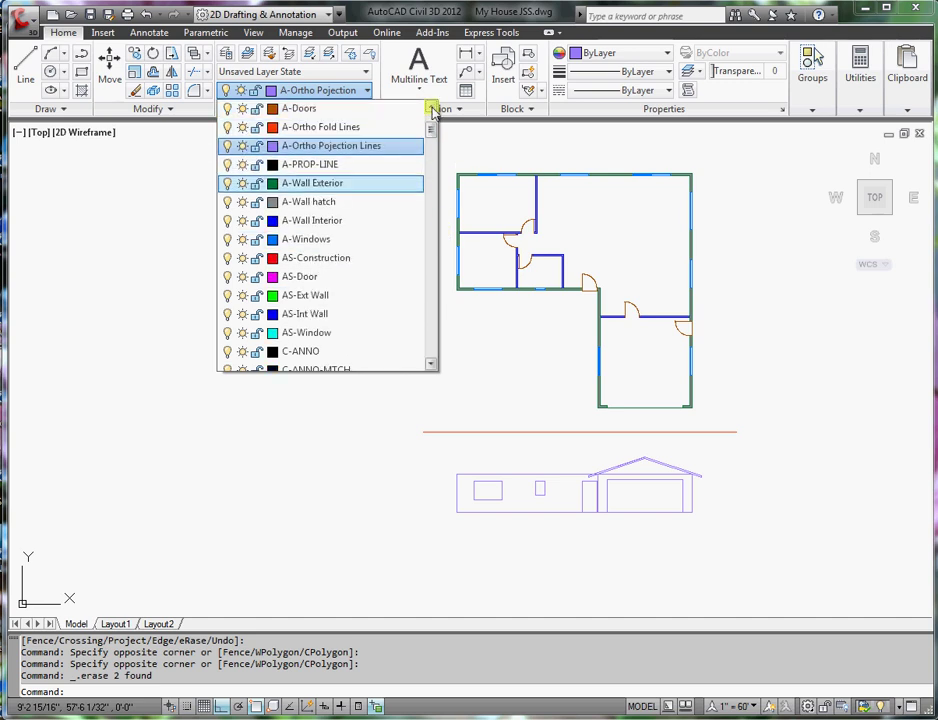
click(320, 130)
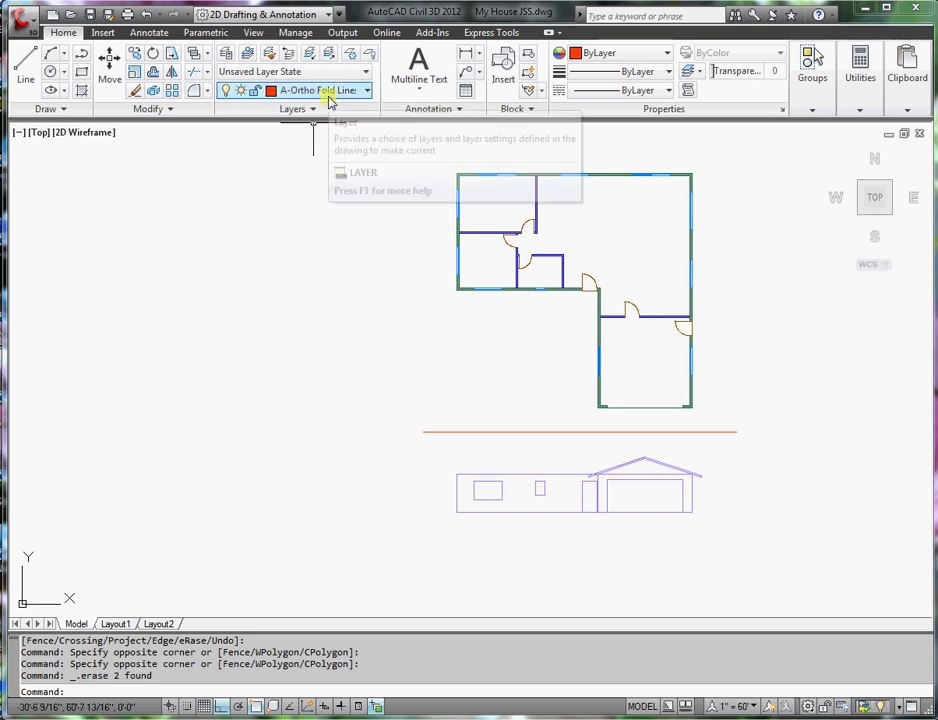
Draw a vertical fold line from above the plan to the horizontal fold, then make A-Ortho Projection current.
click(25, 65)
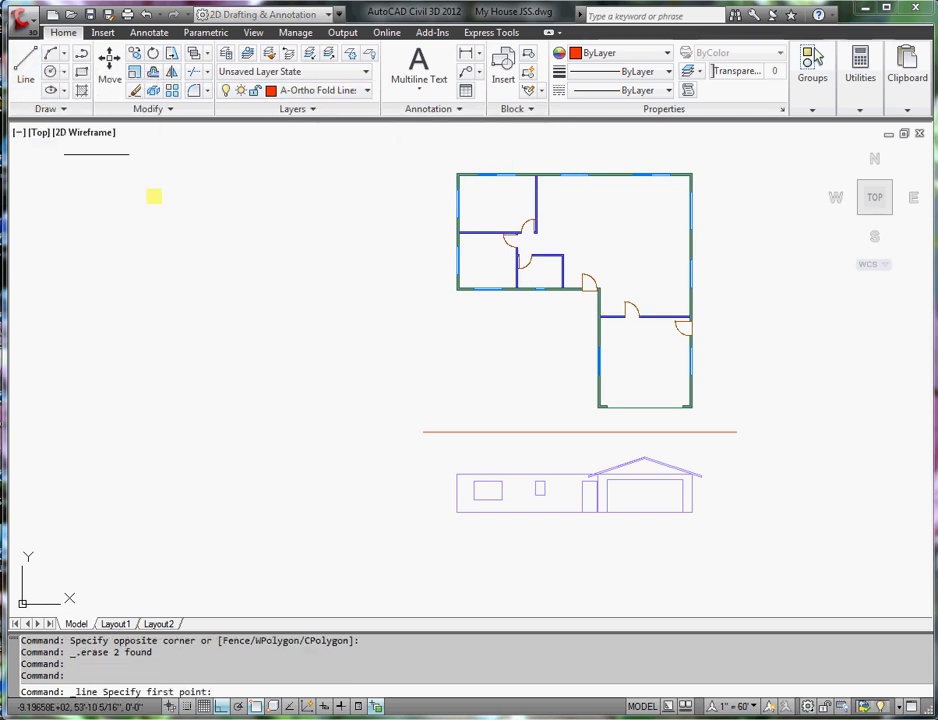
click(400, 152)
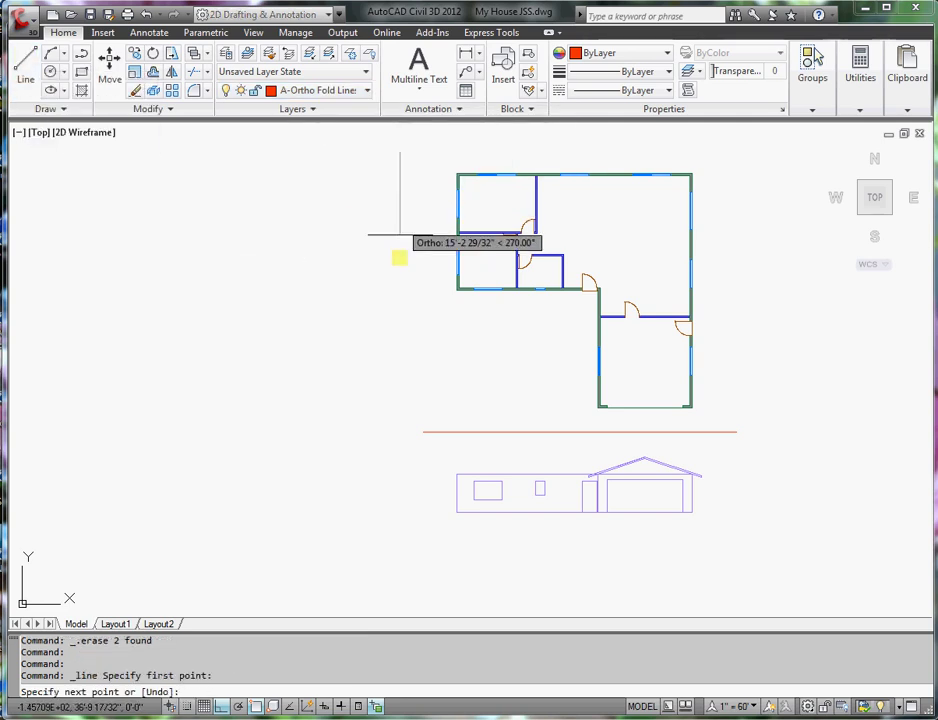
click(402, 432)
key(Return)
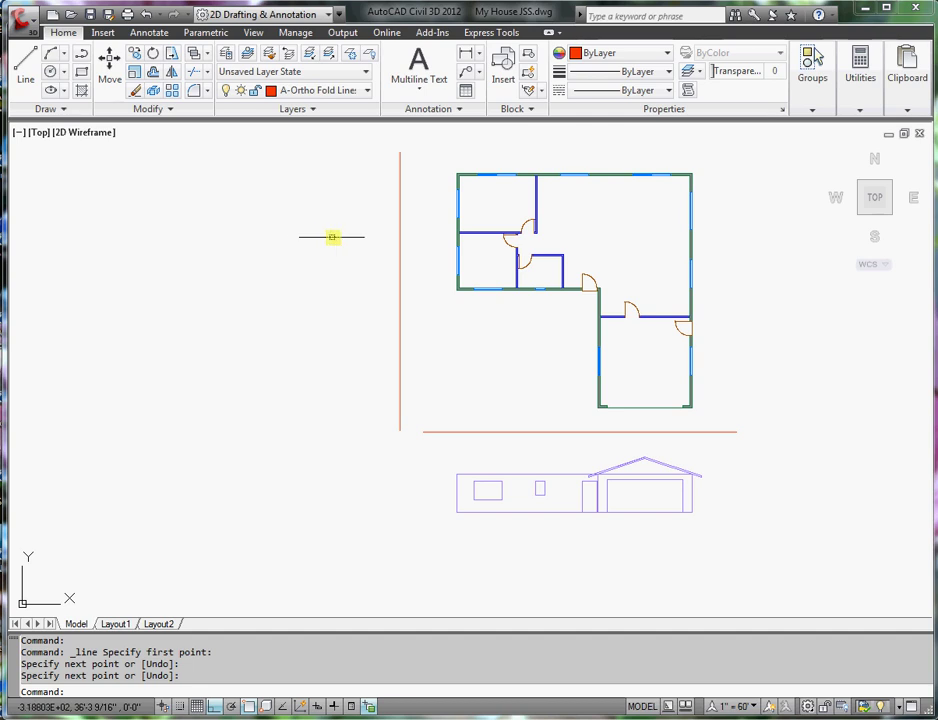
click(368, 90)
click(326, 131)
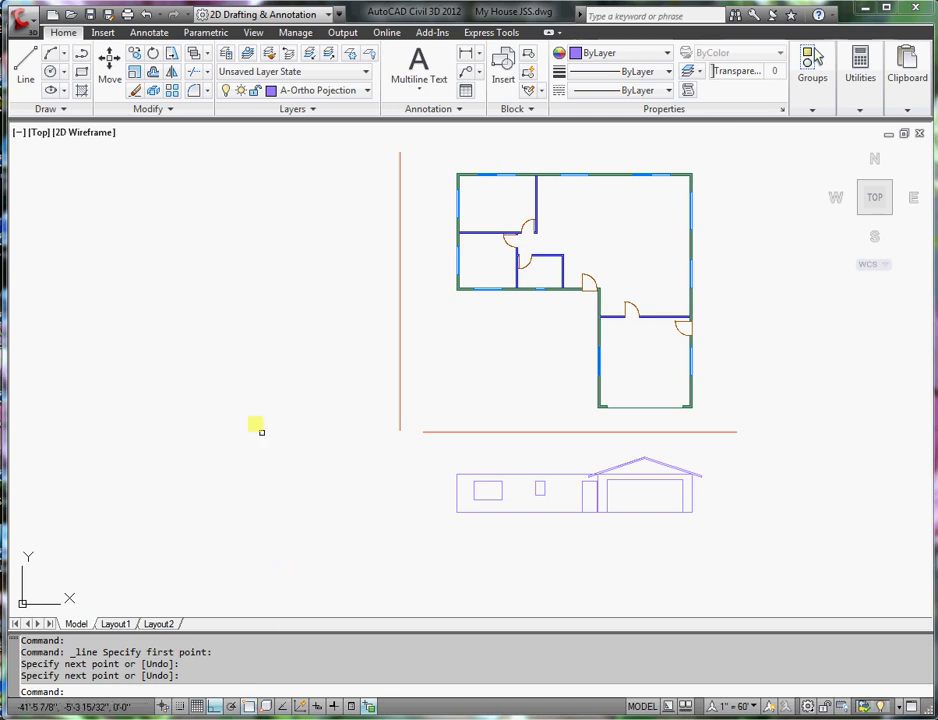
Draw horizontal projection lines from the plan's top-left, middle-left and lower corners past the fold line.
click(28, 76)
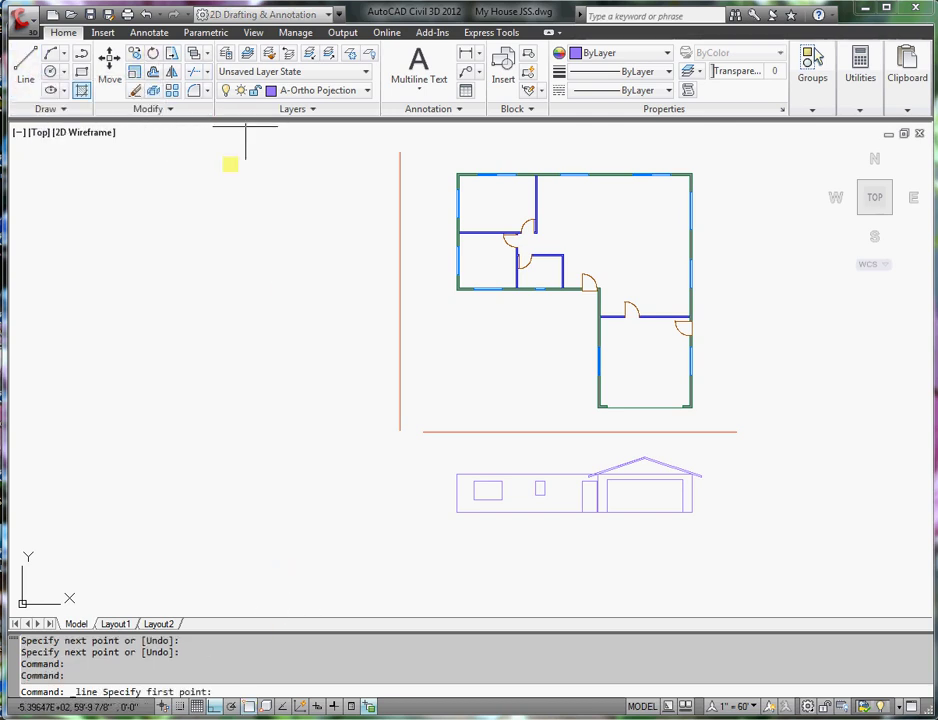
click(460, 172)
click(272, 174)
key(Return)
key(Return)
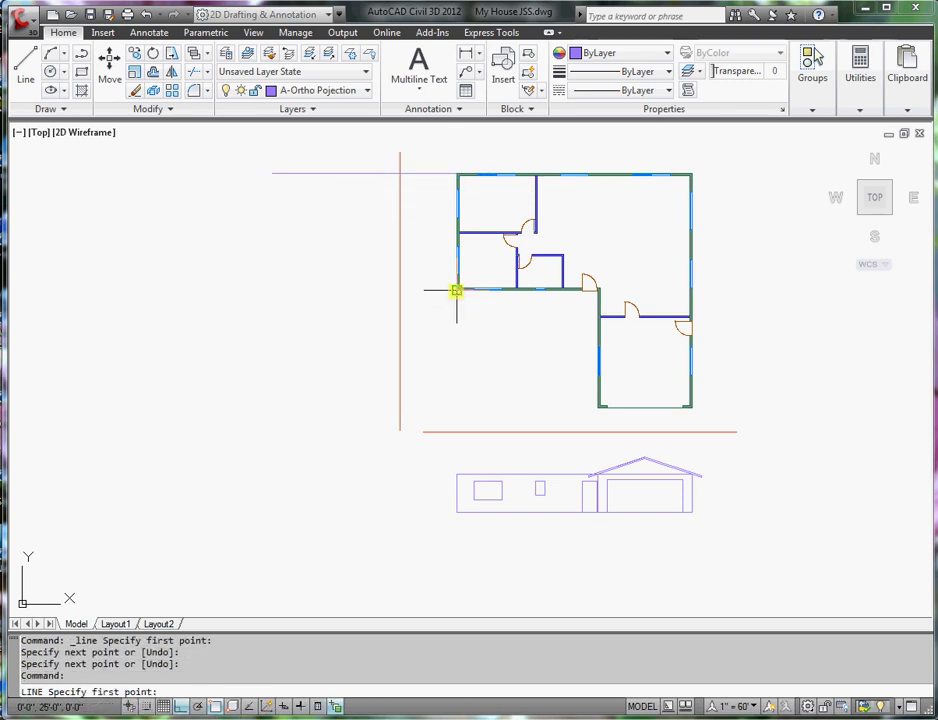
click(456, 290)
click(263, 291)
key(Return)
key(Return)
click(598, 407)
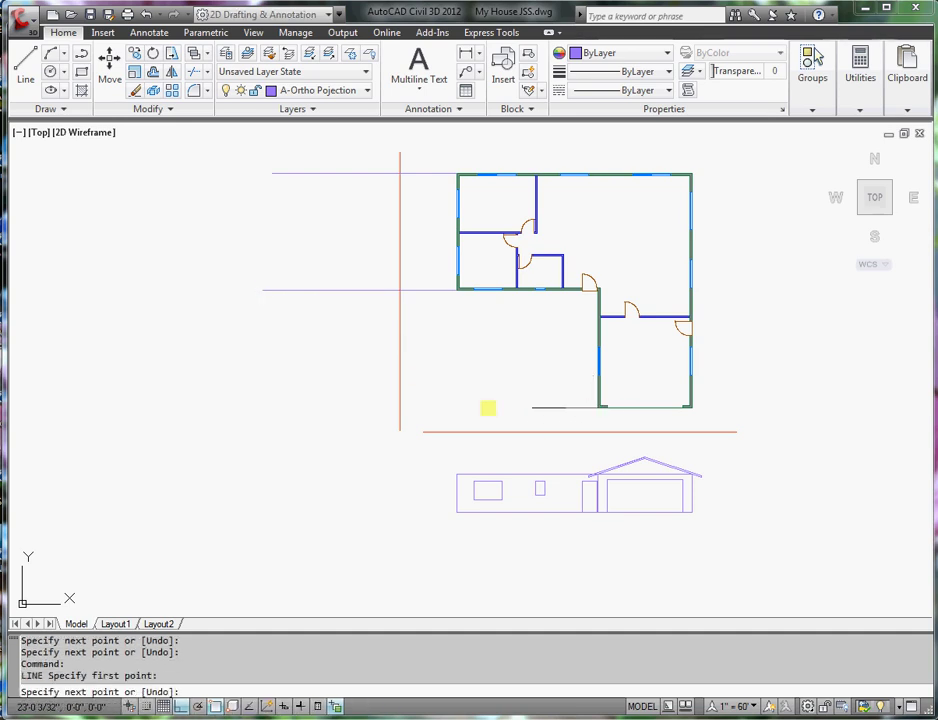
click(275, 407)
key(Return)
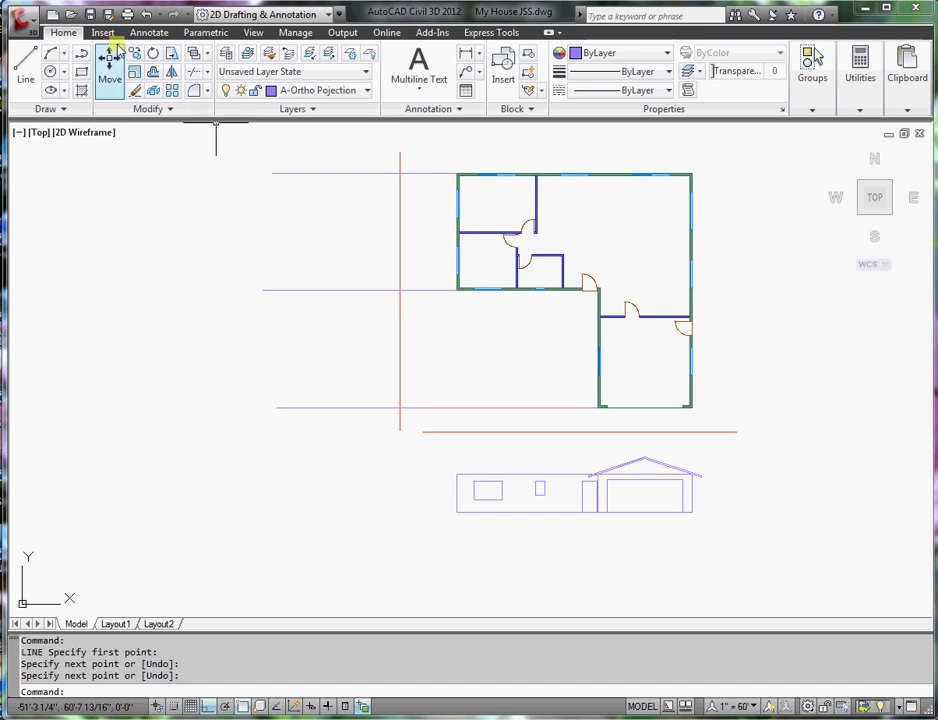
click(152, 73)
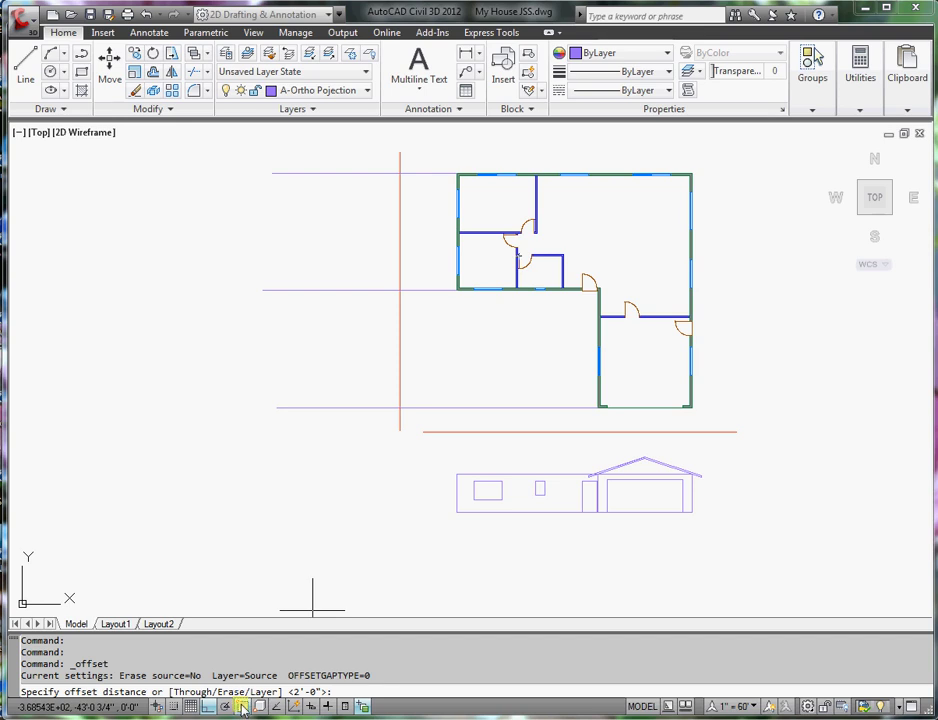
right_click(243, 709)
click(283, 674)
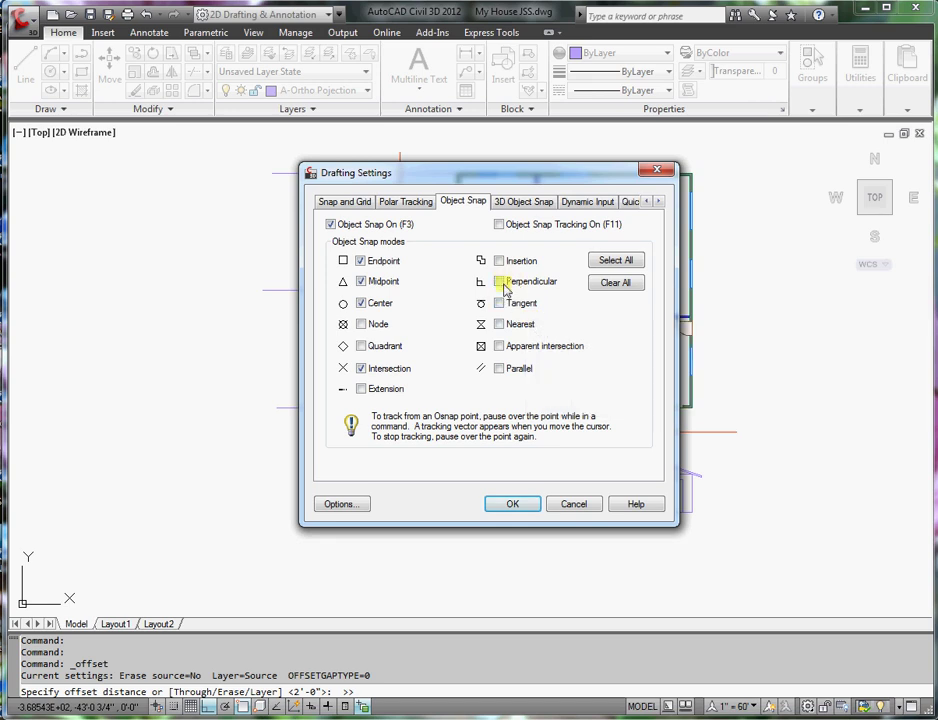
click(509, 504)
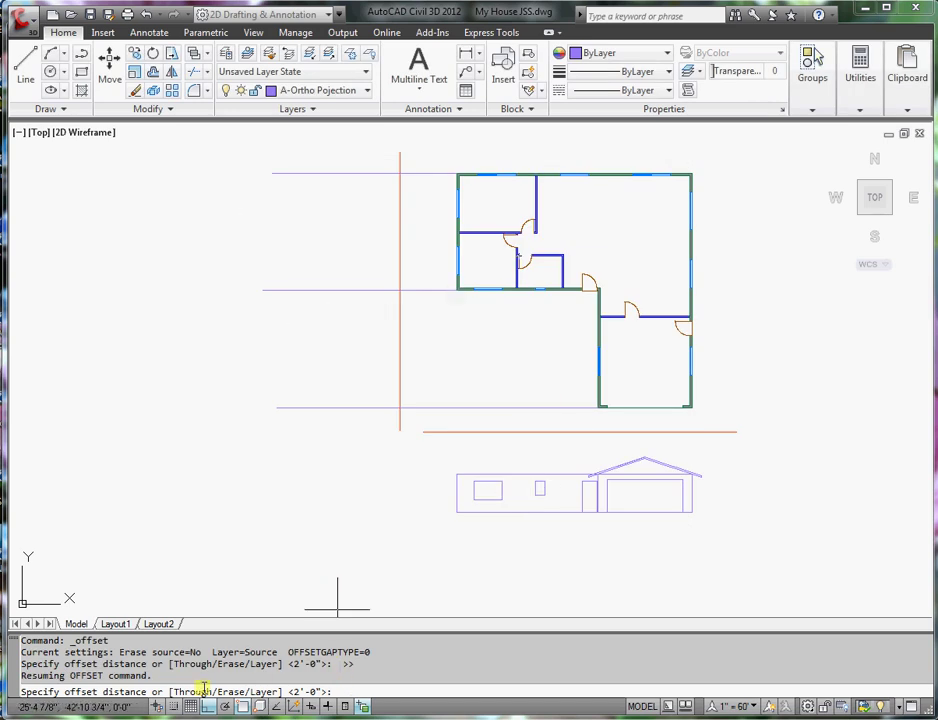
Offset the vertical fold line left by the front view's bottom-corner-to-fold distance.
click(197, 73)
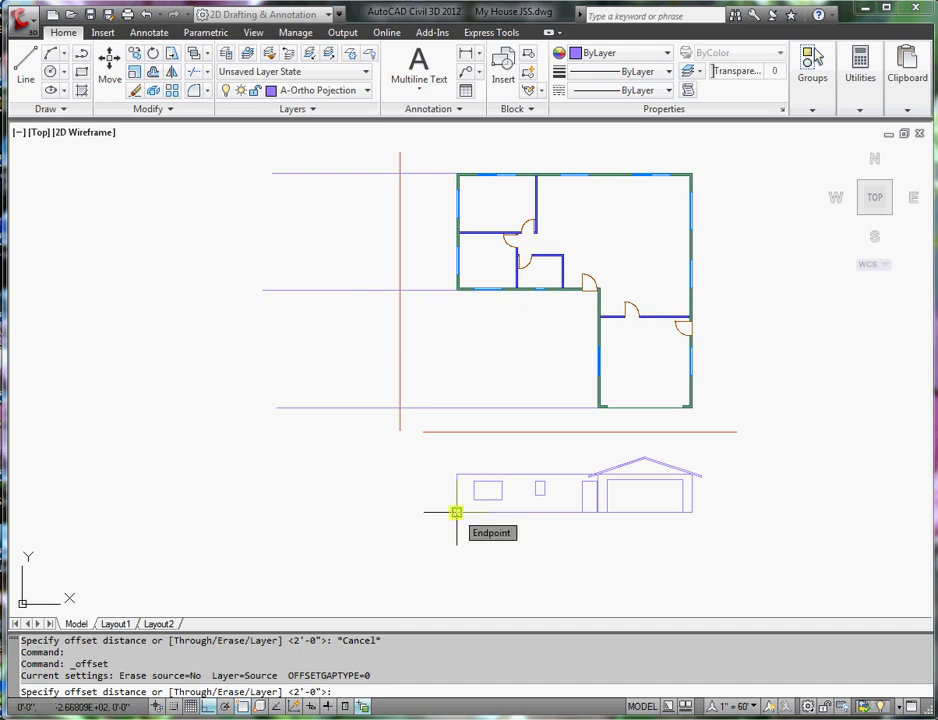
click(456, 512)
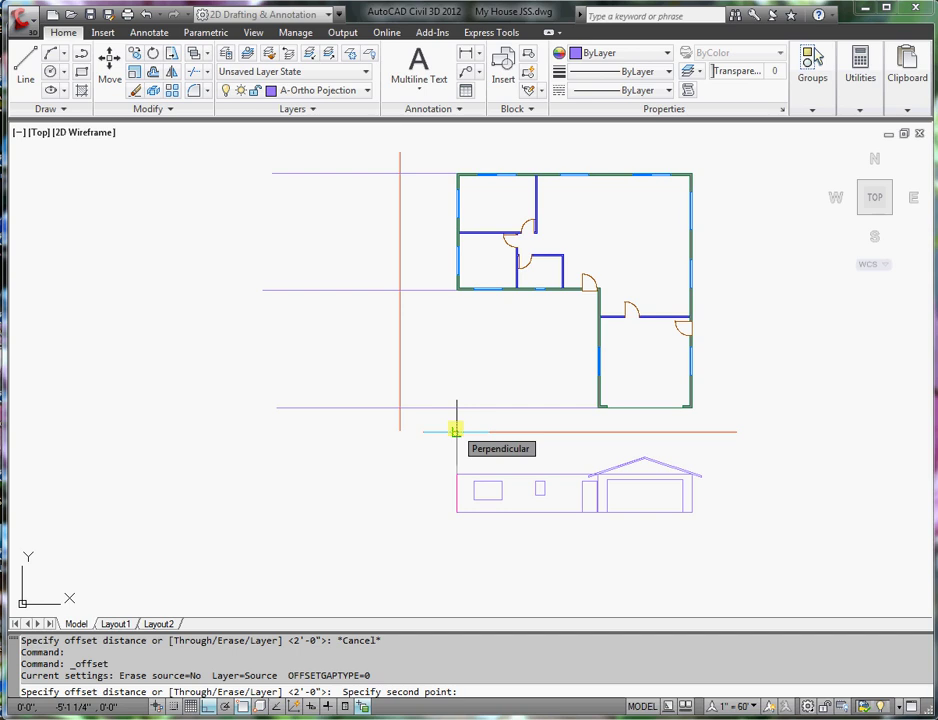
click(456, 431)
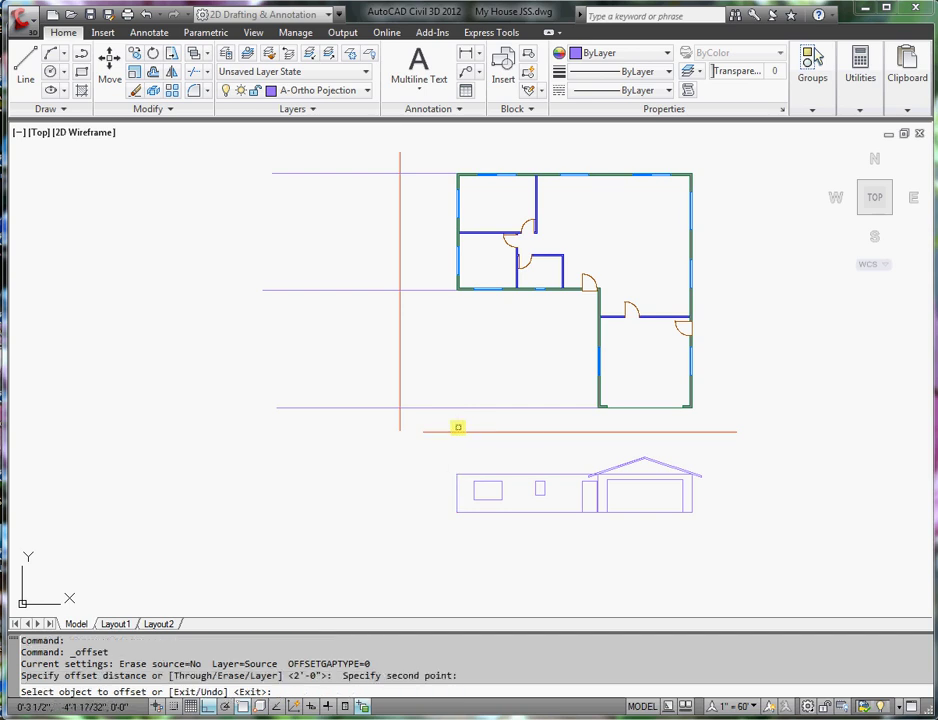
click(400, 326)
click(299, 335)
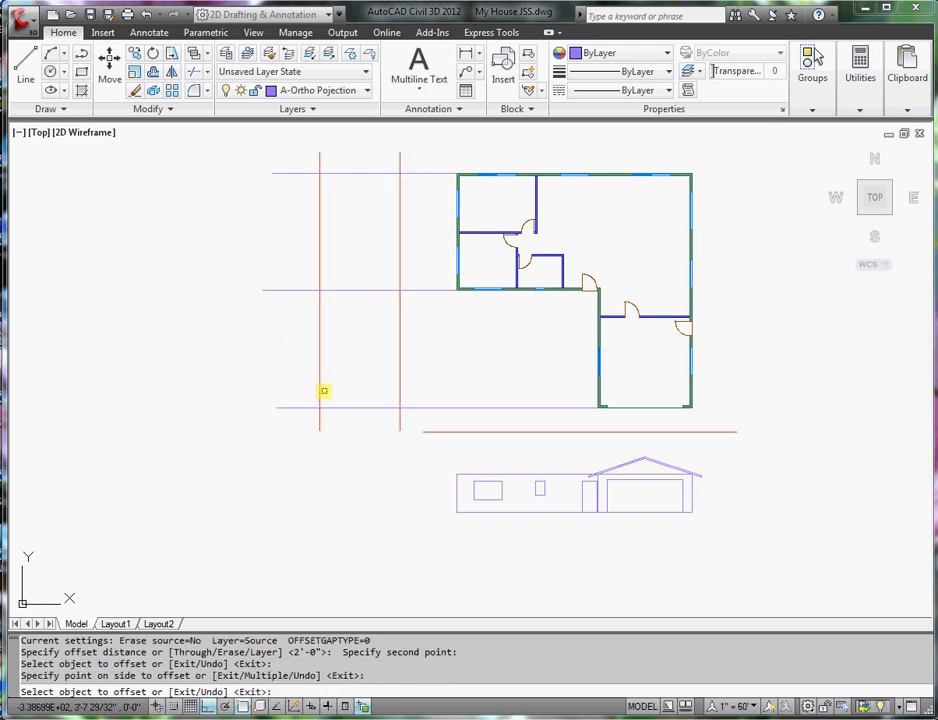
key(Return)
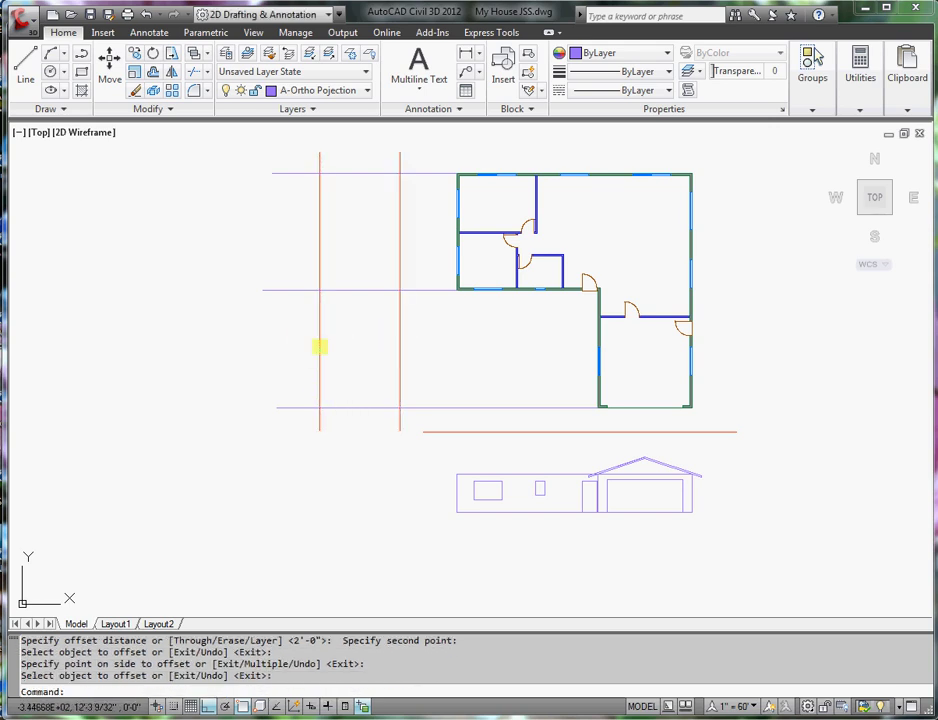
mouse_move(319, 340)
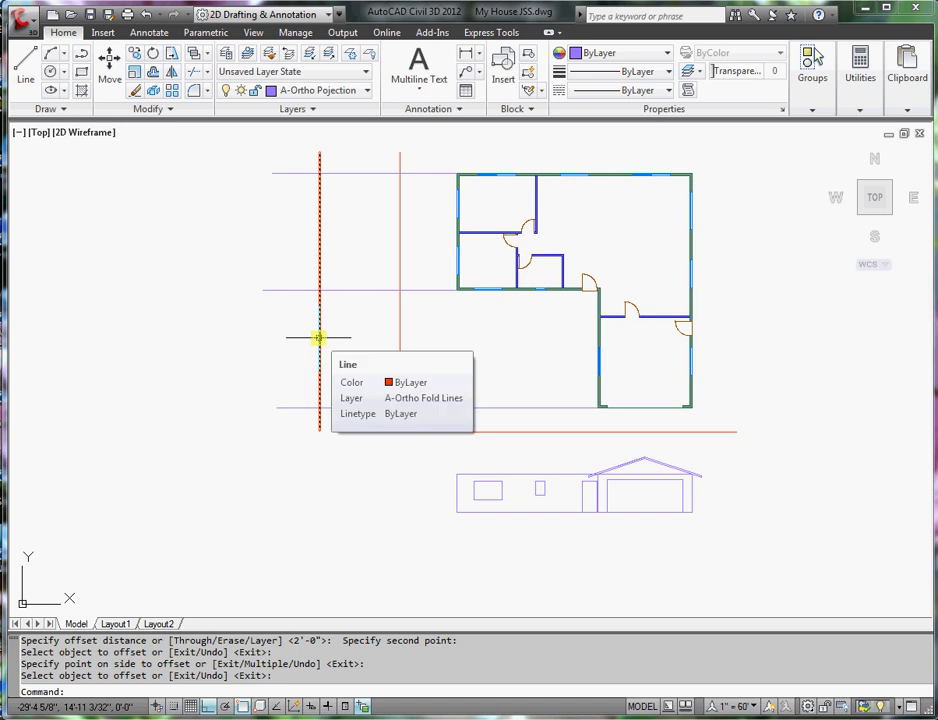
Offset the fold line left again by the wall-top-to-fold distance, 9'-0 9/16".
key(Return)
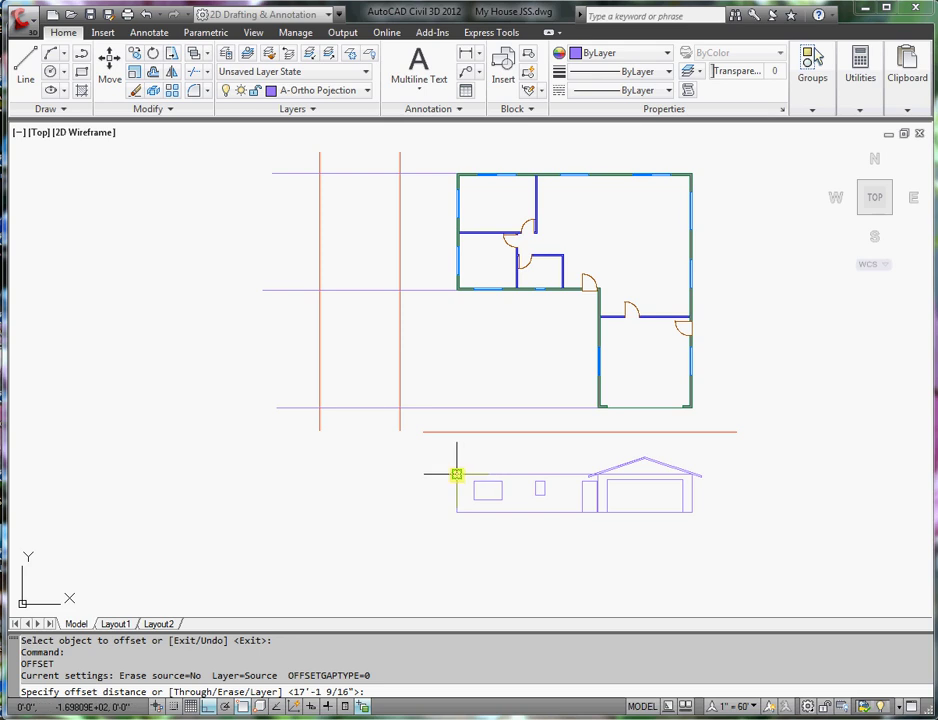
click(456, 474)
click(456, 432)
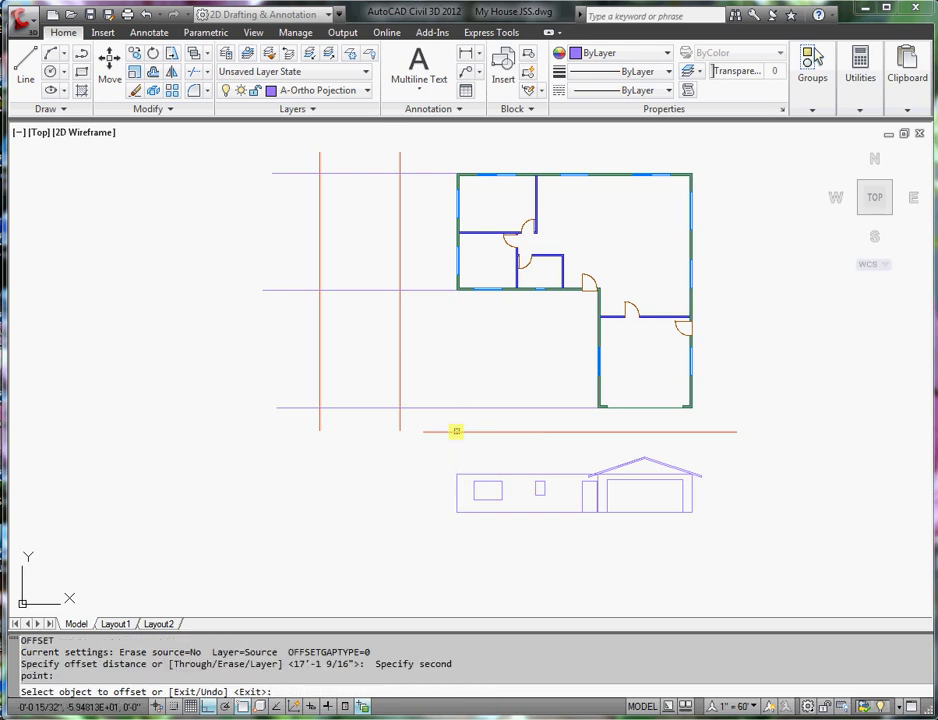
key(Return)
key(Return)
click(456, 474)
click(456, 432)
click(399, 359)
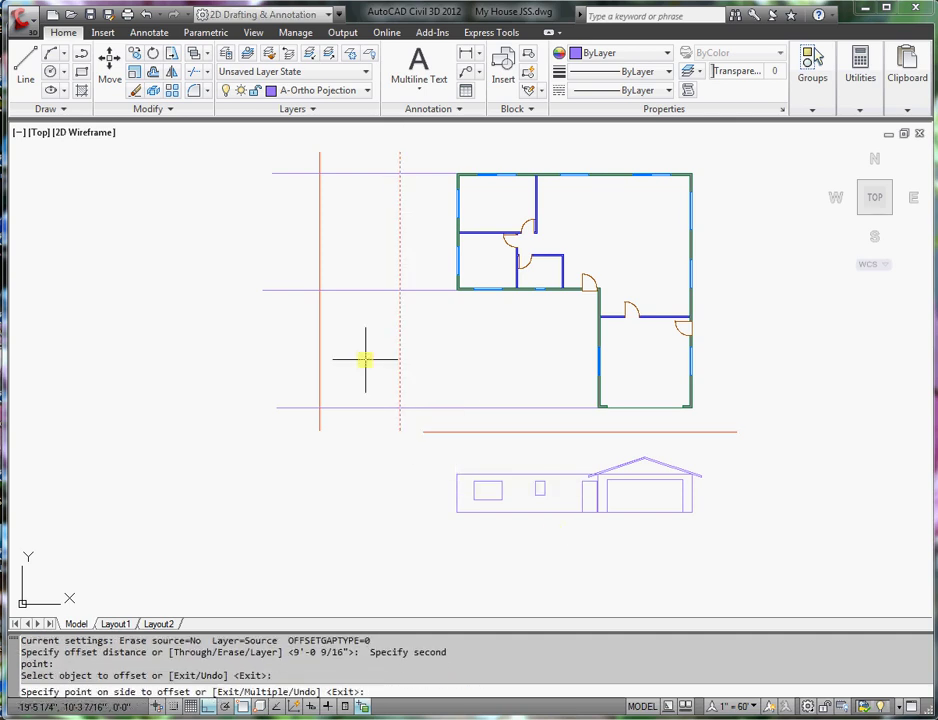
click(365, 358)
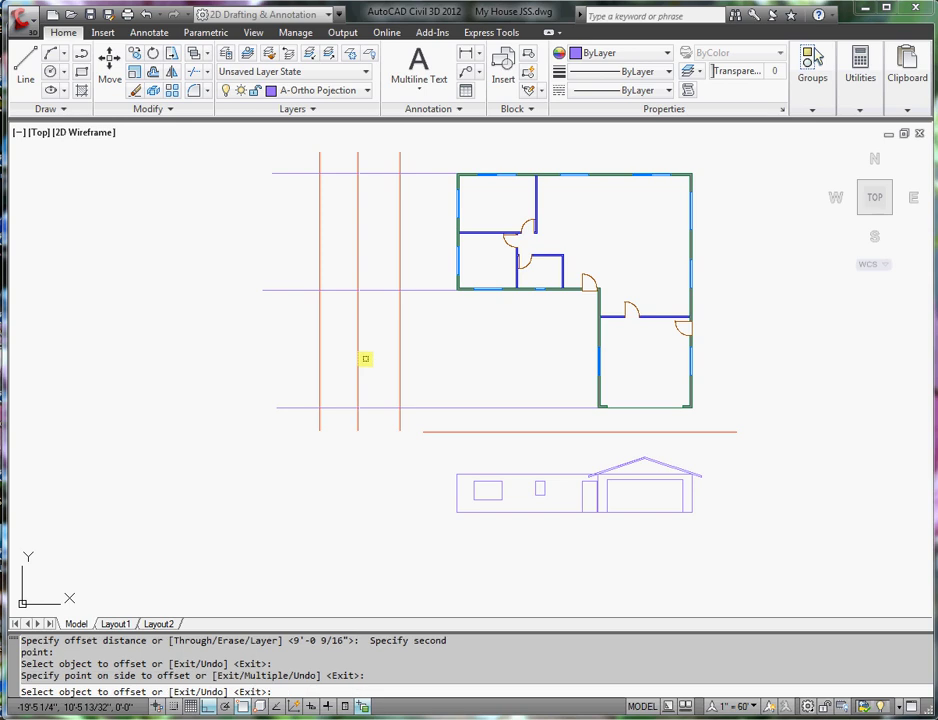
key(Return)
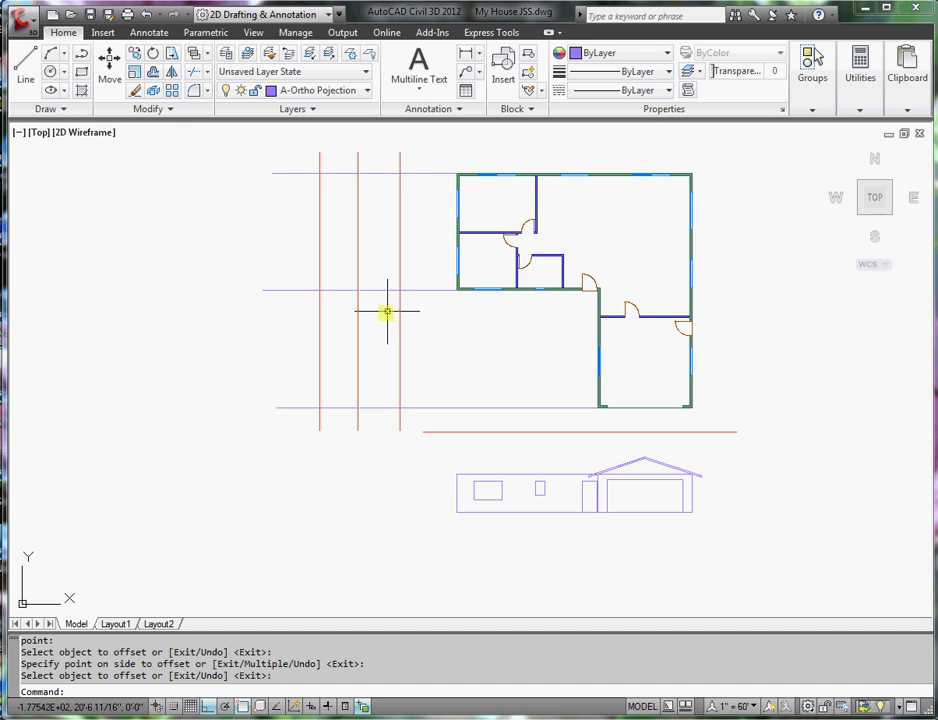
Move the two new vertical offset lines onto the A-Ortho Projection Lines layer.
click(379, 323)
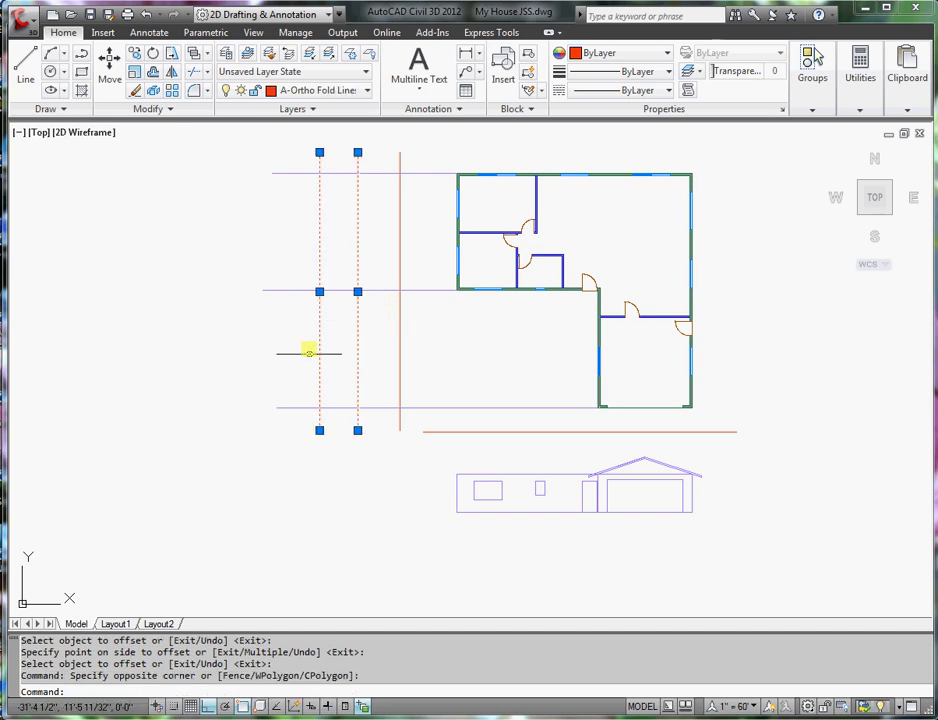
click(368, 91)
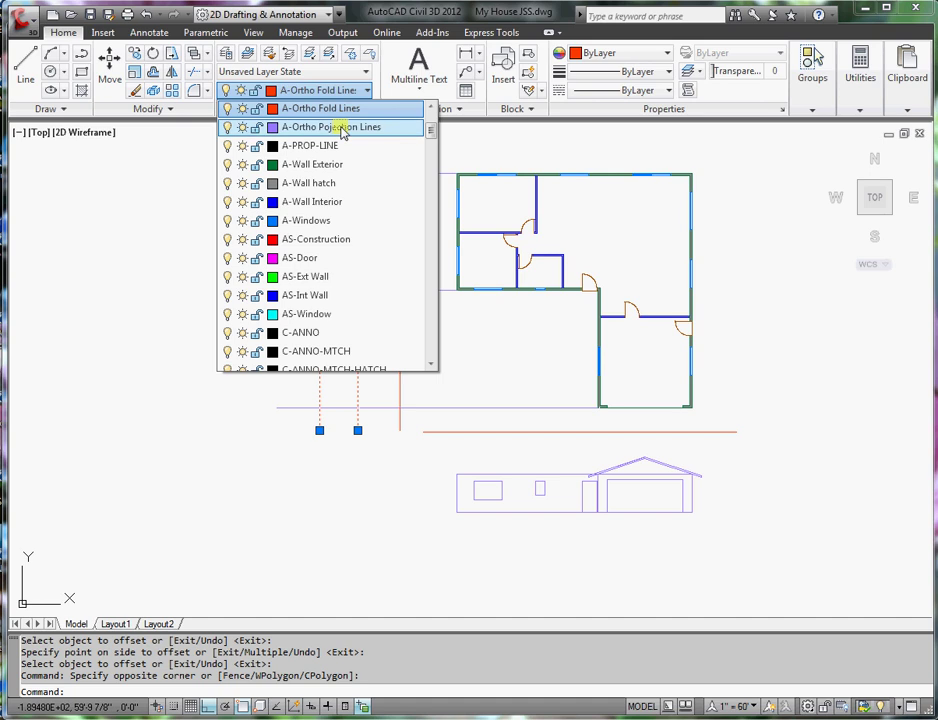
click(341, 128)
key(Return)
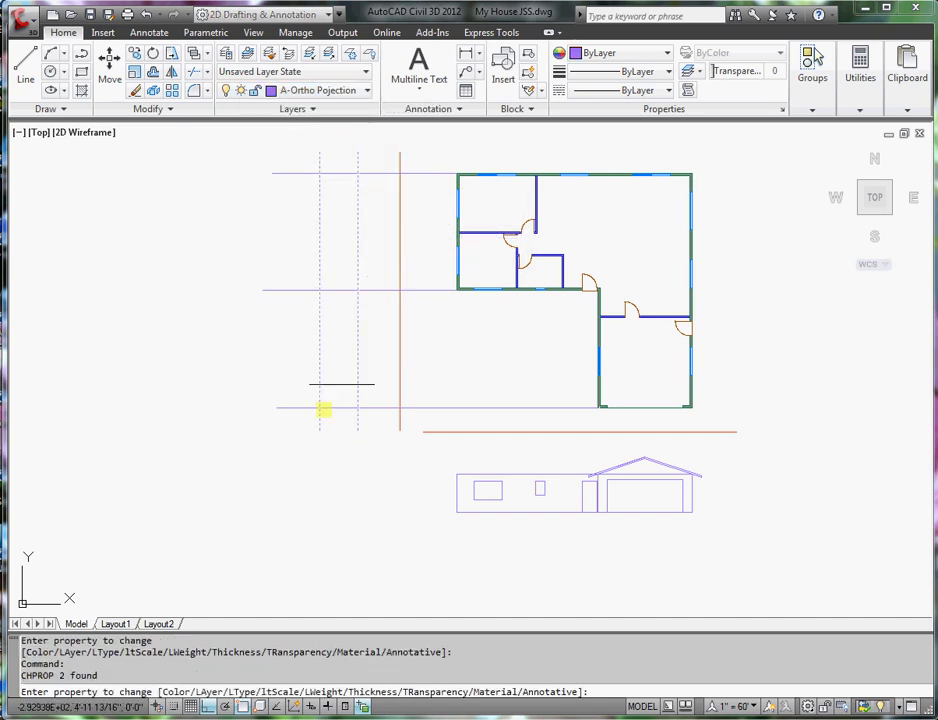
key(Escape)
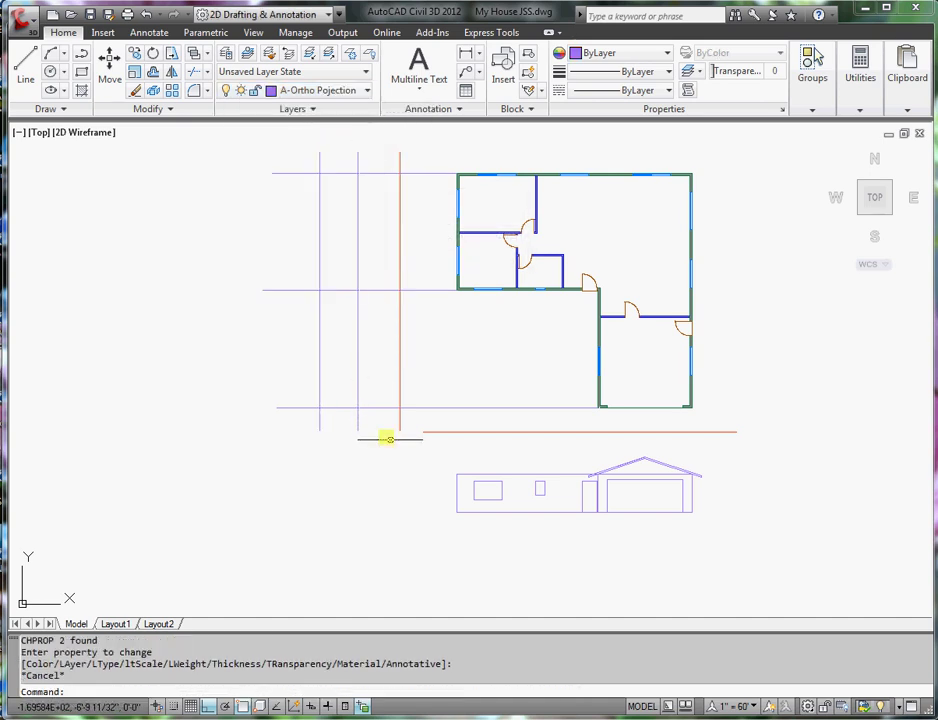
Trim the projection line stubs down to a narrow divided rectangle left of the fold line.
click(194, 76)
click(367, 165)
click(268, 513)
key(Return)
click(372, 416)
click(298, 432)
click(298, 419)
click(280, 149)
click(370, 145)
click(312, 166)
click(390, 158)
click(372, 448)
key(Return)
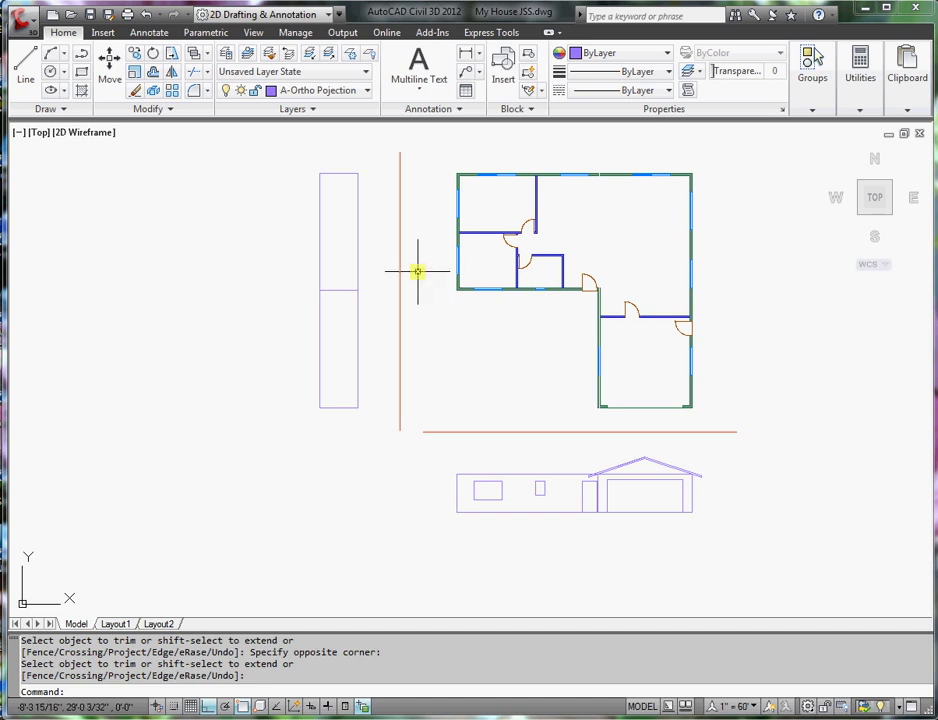
Draw horizontal projection lines from the plan's corner and left wall past the side view.
click(25, 64)
click(455, 189)
click(278, 190)
key(Return)
key(Return)
click(453, 216)
click(268, 217)
Copy the horizontal projection line to two more window edges on the left wall.
key(Return)
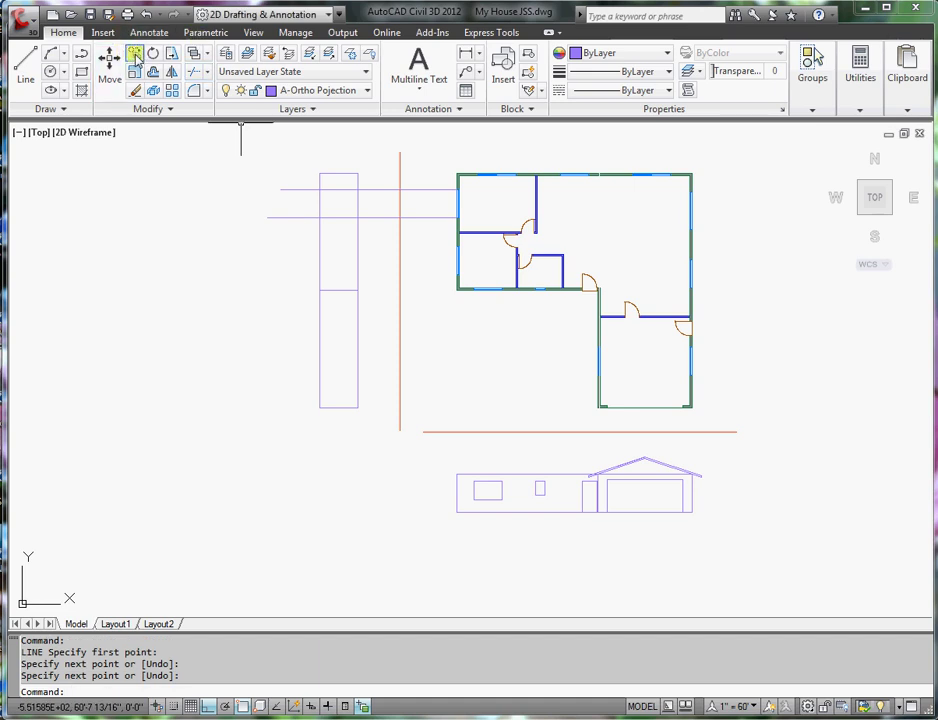
click(134, 58)
click(444, 216)
key(Return)
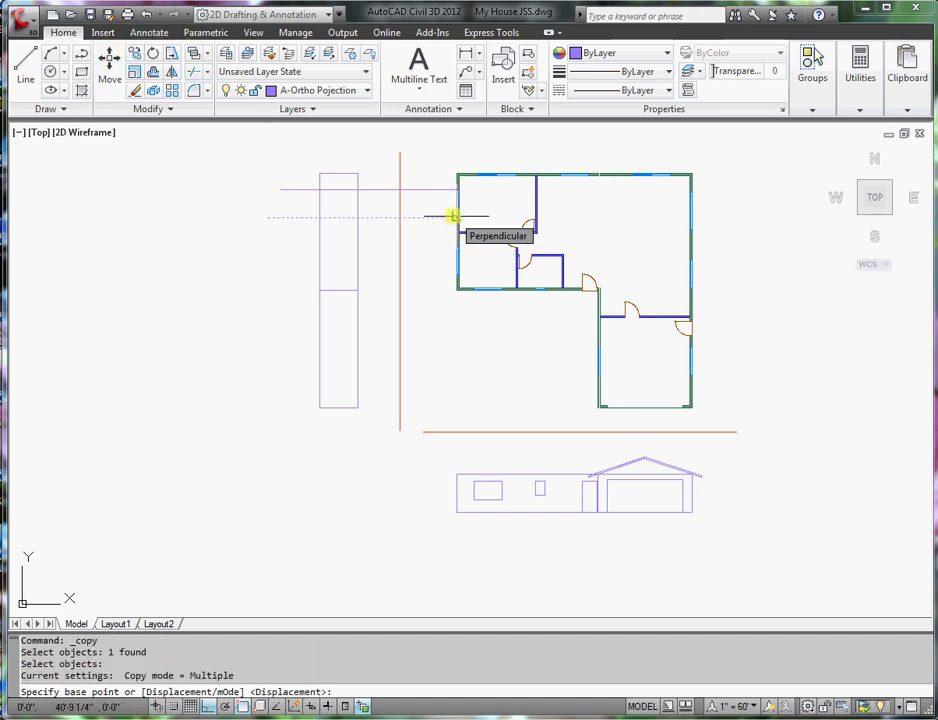
scroll(450, 213, up, 4)
click(472, 231)
click(466, 352)
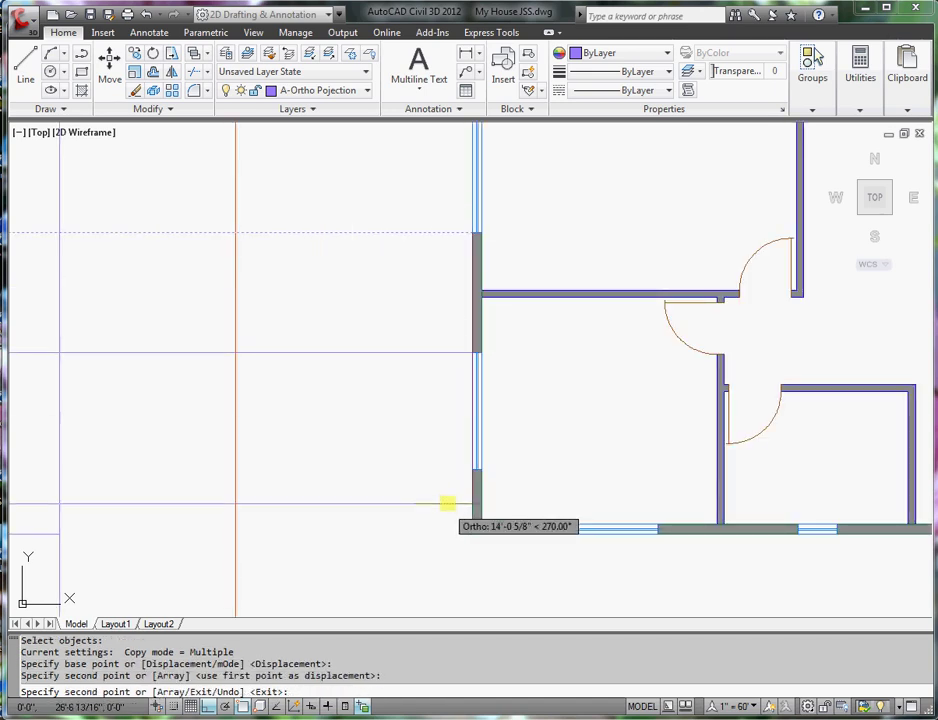
click(466, 470)
scroll(469, 472, down, 5)
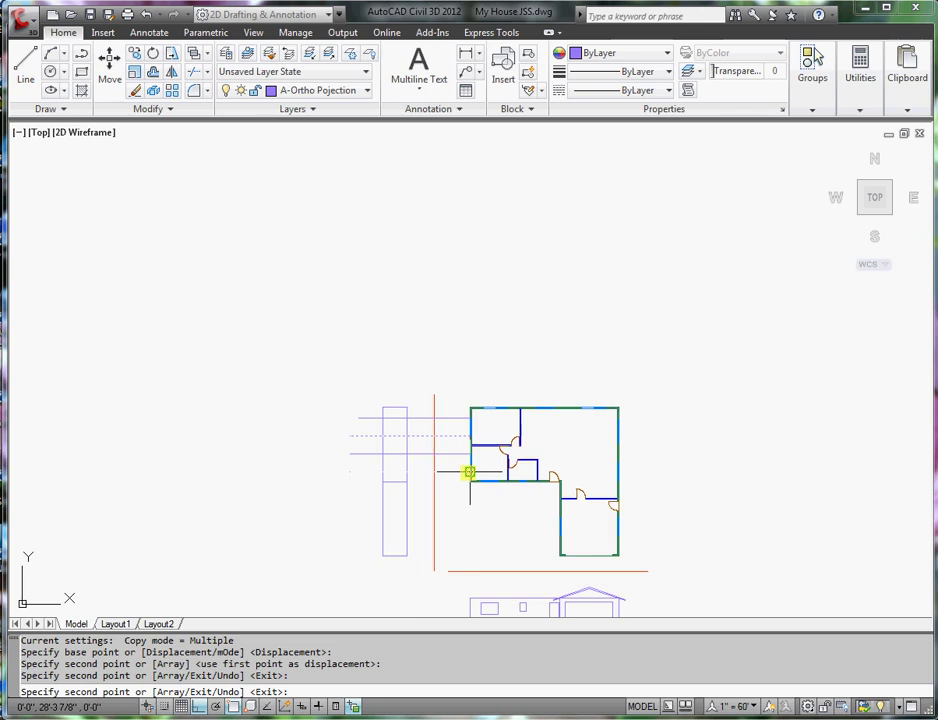
key(Return)
Draw two more projection lines from the lower wing's window edges past the side view.
click(25, 62)
scroll(570, 540, up, 5)
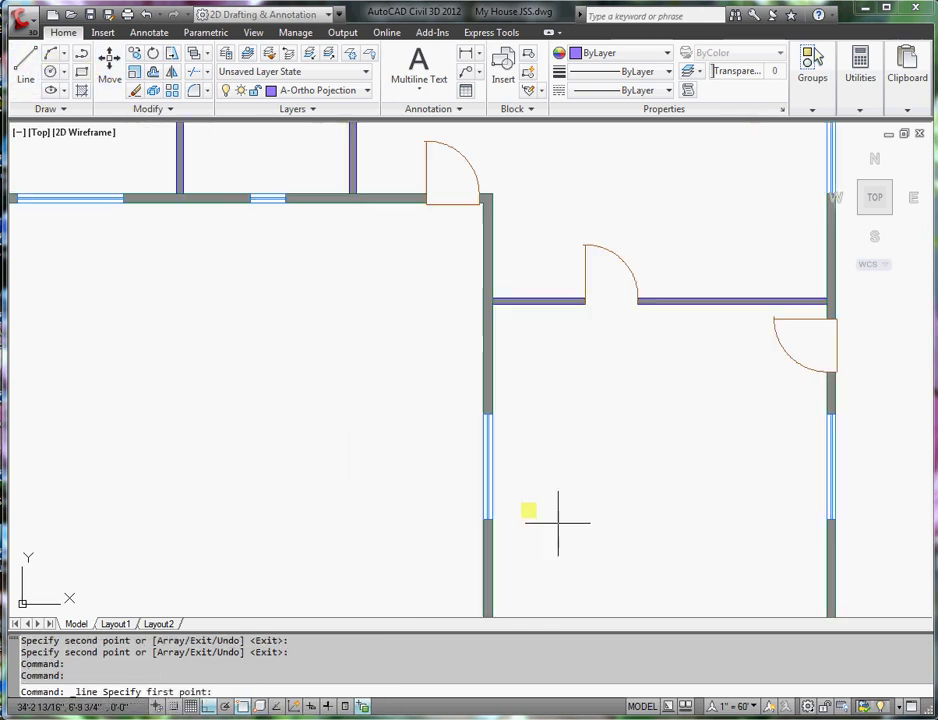
click(482, 413)
scroll(482, 413, down, 5)
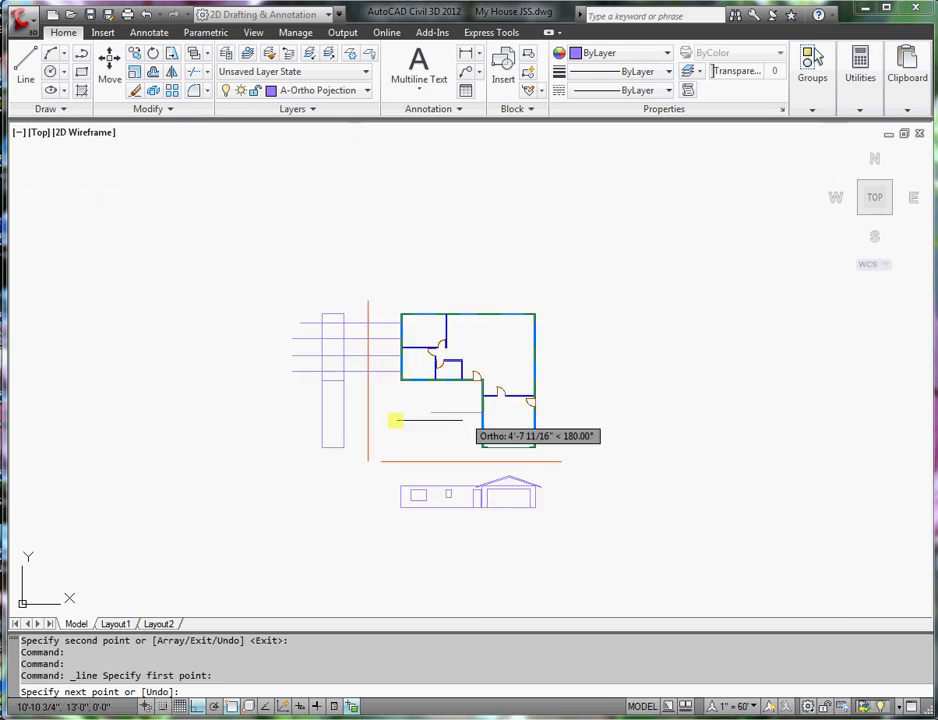
click(306, 412)
key(Return)
key(Return)
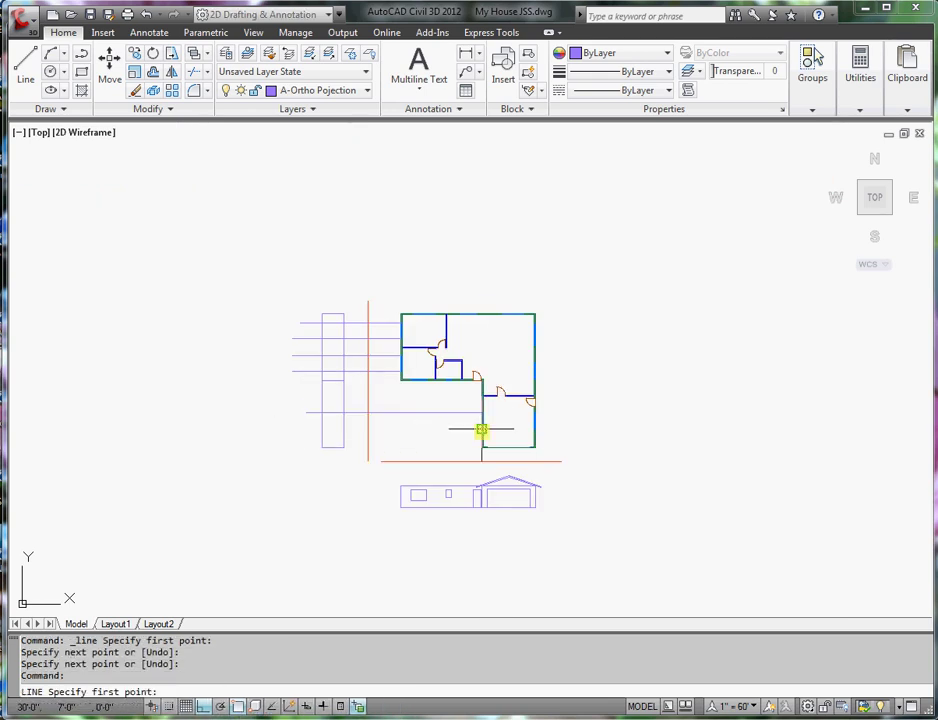
click(482, 431)
click(307, 431)
key(Return)
scroll(318, 440, up, 4)
scroll(318, 440, down, 2)
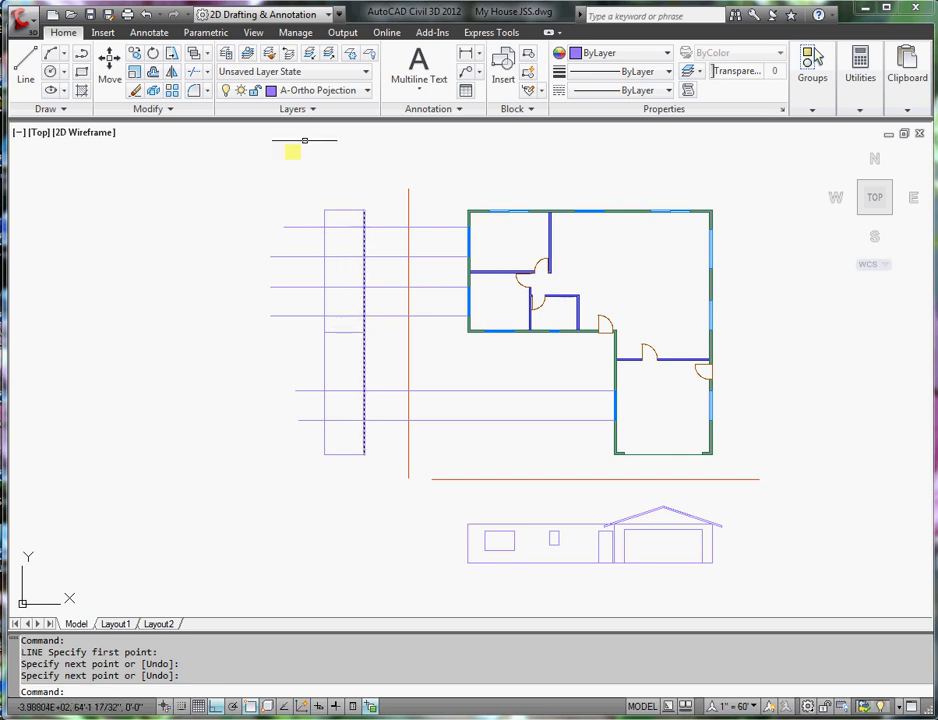
Offset the vertical fold line into the side view by the window distance measured on the front view.
click(153, 73)
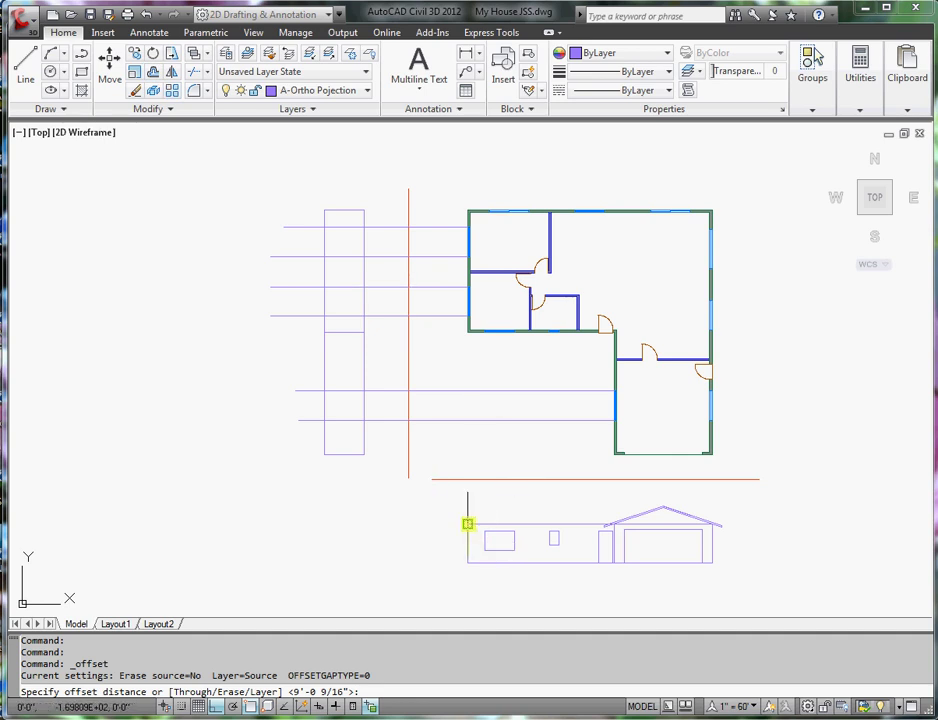
click(485, 531)
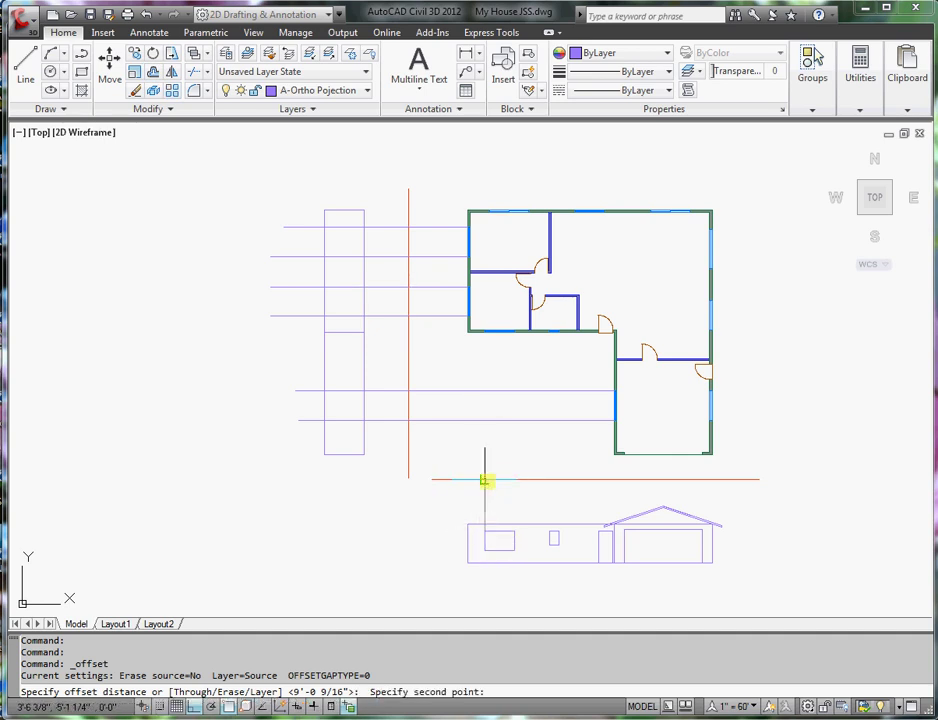
click(485, 480)
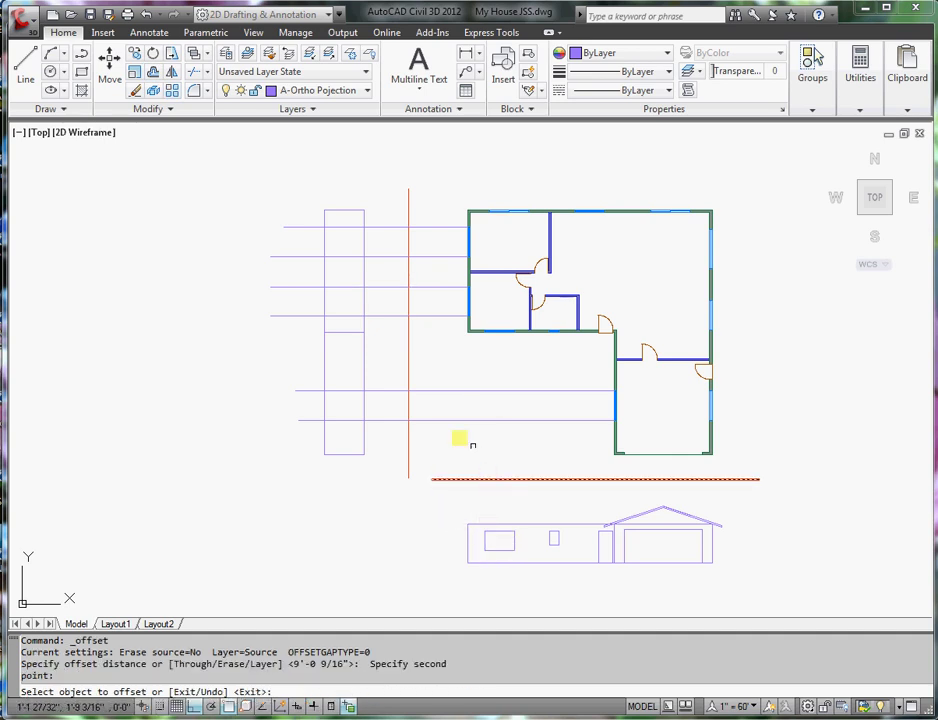
click(408, 348)
click(352, 355)
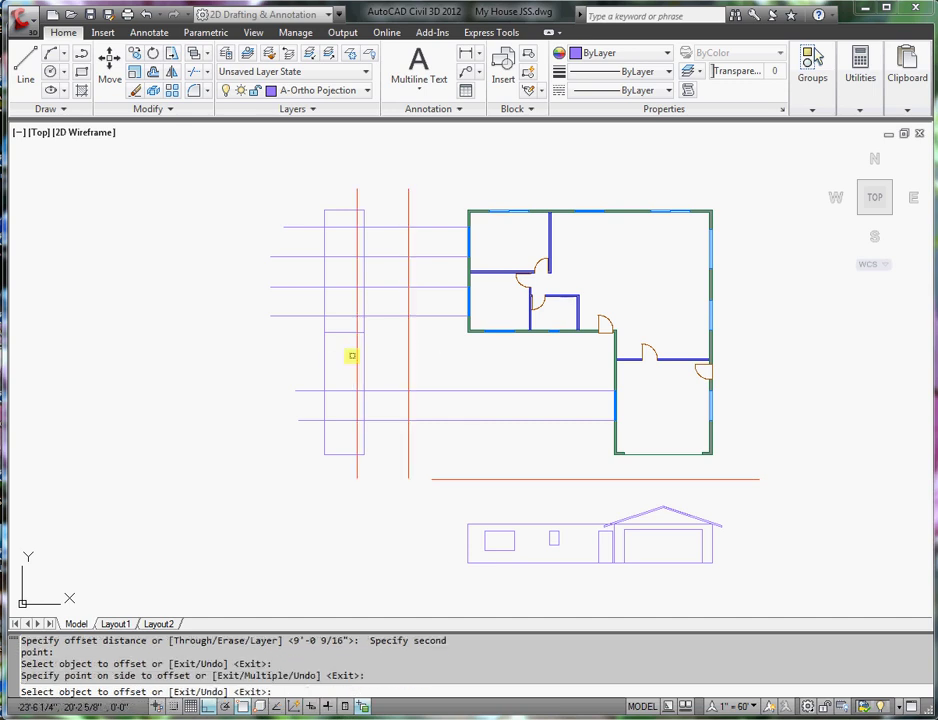
key(Return)
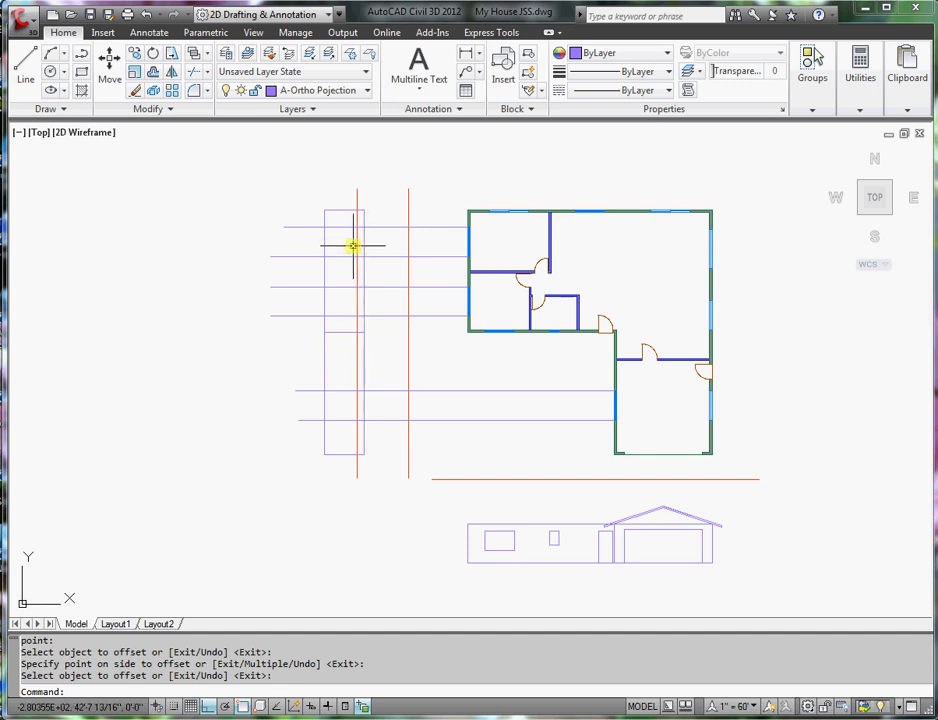
Offset that new vertical line 4' to the left.
key(Return)
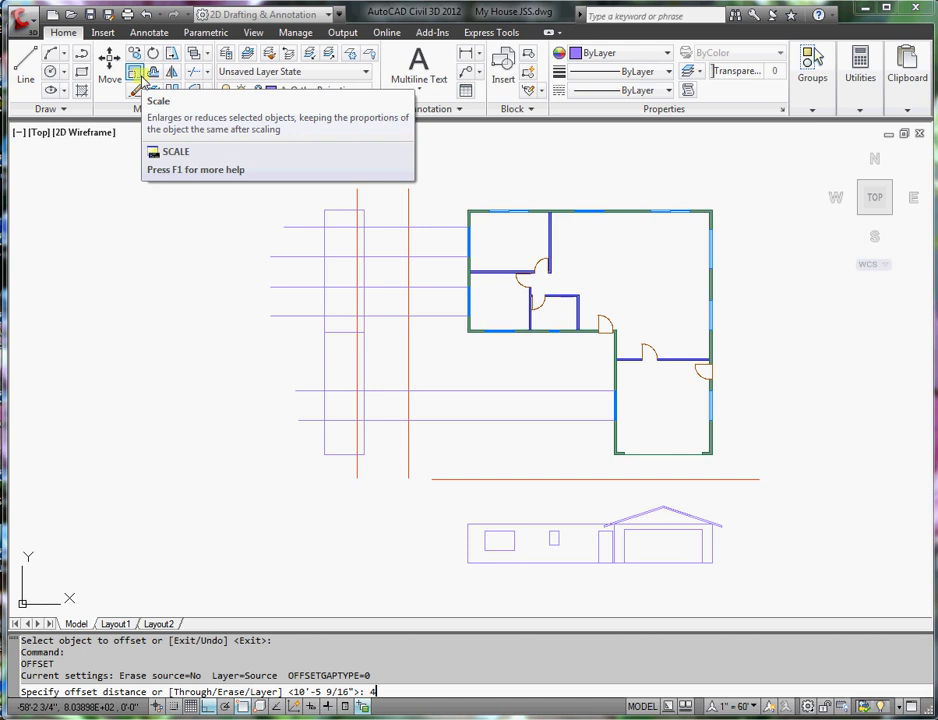
key(Return)
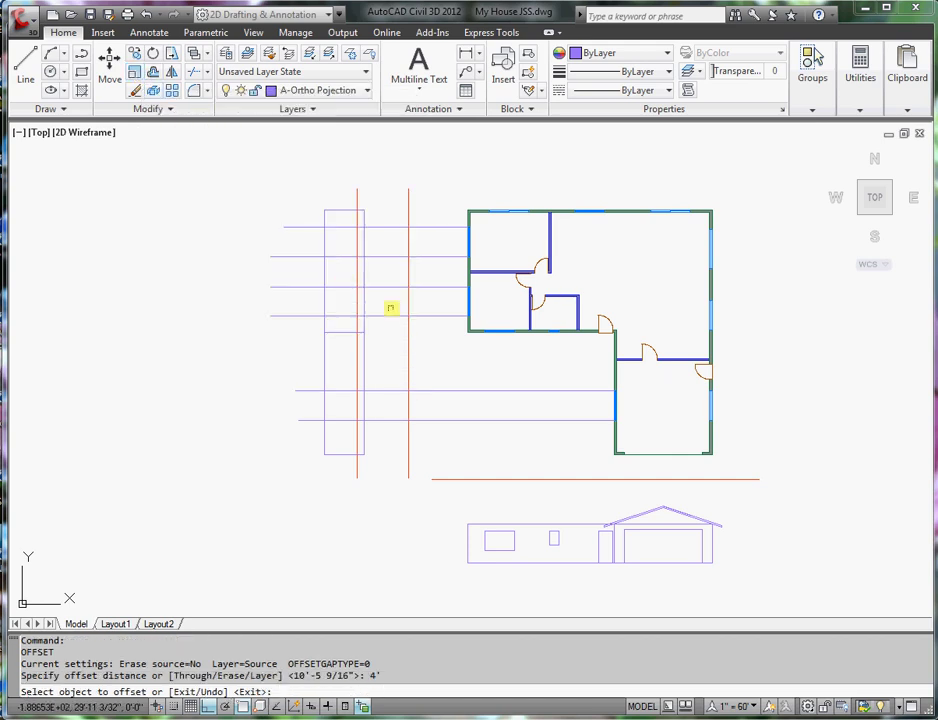
click(357, 297)
click(342, 300)
right_click(342, 300)
click(364, 308)
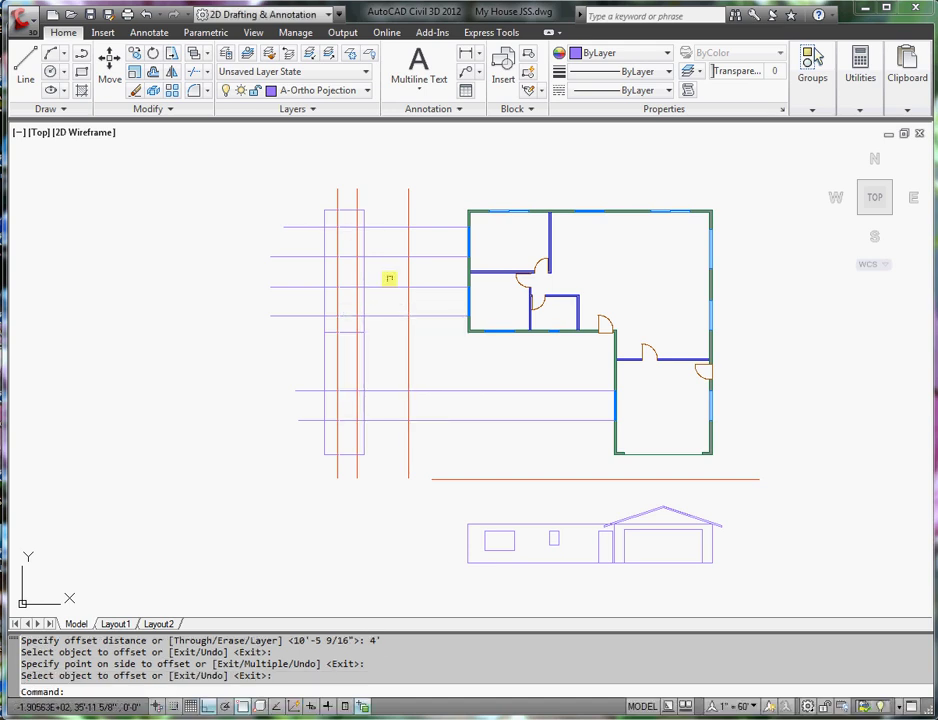
Trim the guide line ends outside the side view and the verticals below the bottom window.
click(192, 76)
scroll(359, 221, up, 2)
click(359, 221)
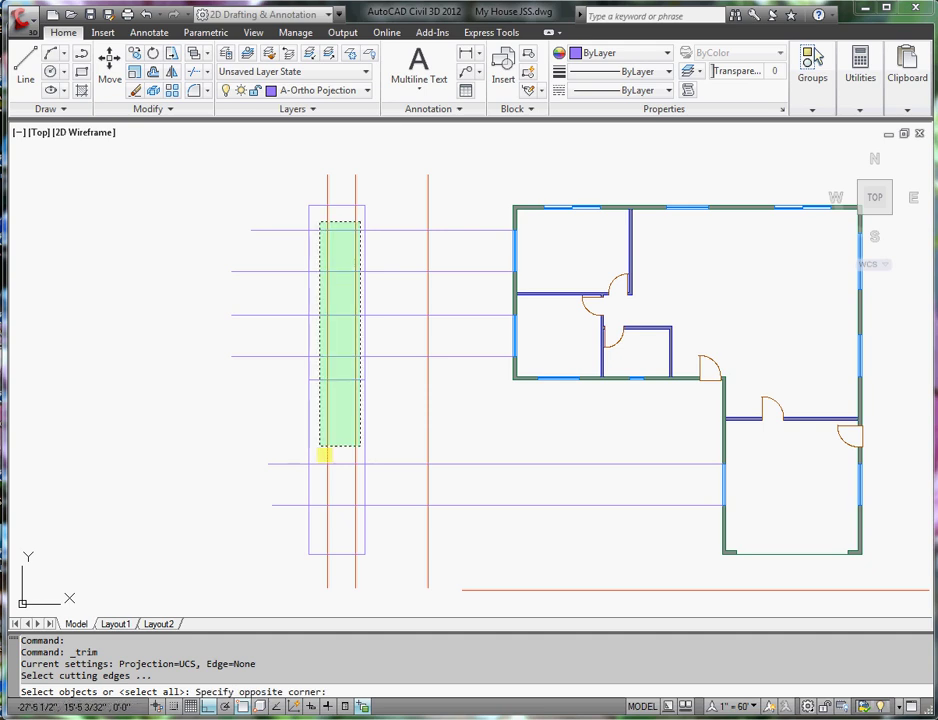
click(317, 532)
key(Return)
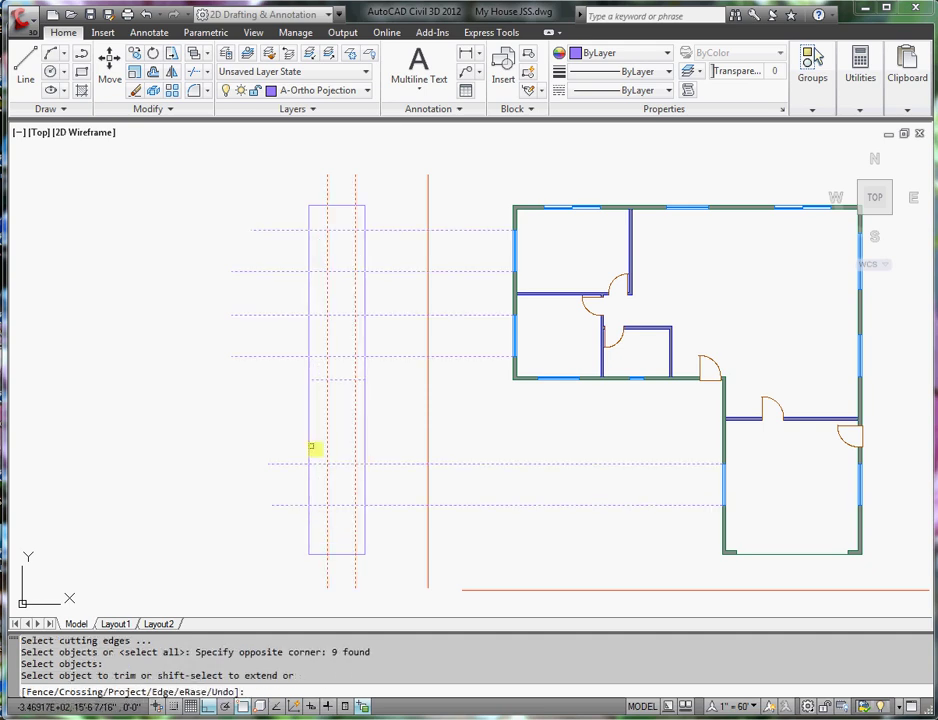
click(295, 169)
click(216, 515)
click(420, 184)
click(377, 524)
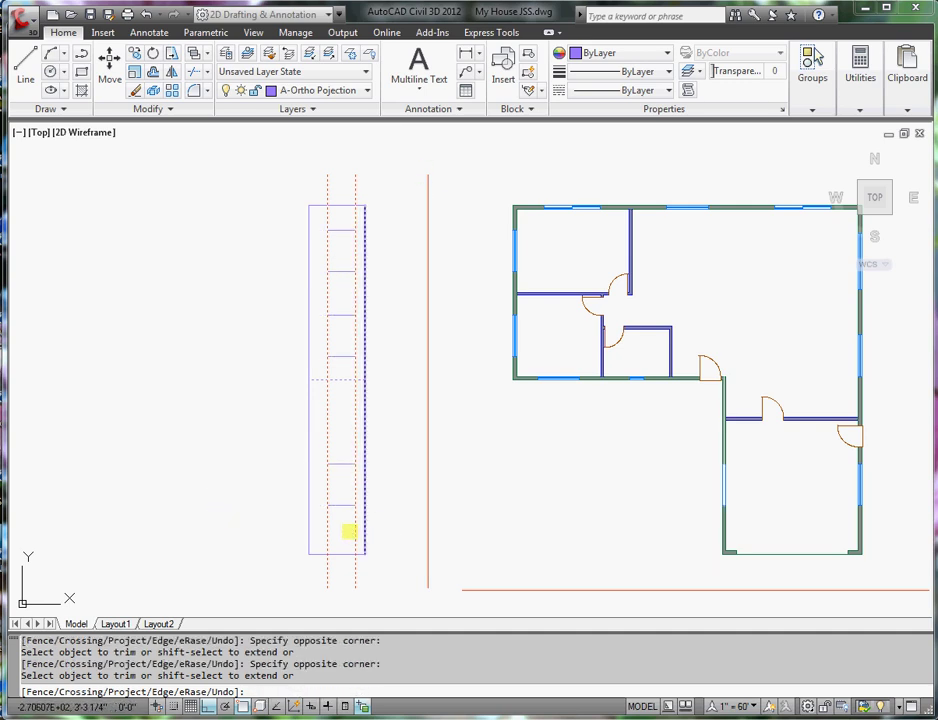
click(354, 528)
click(327, 528)
Trim the rails between and above the windows, leaving three window rectangles.
click(358, 420)
click(322, 429)
click(358, 366)
click(325, 376)
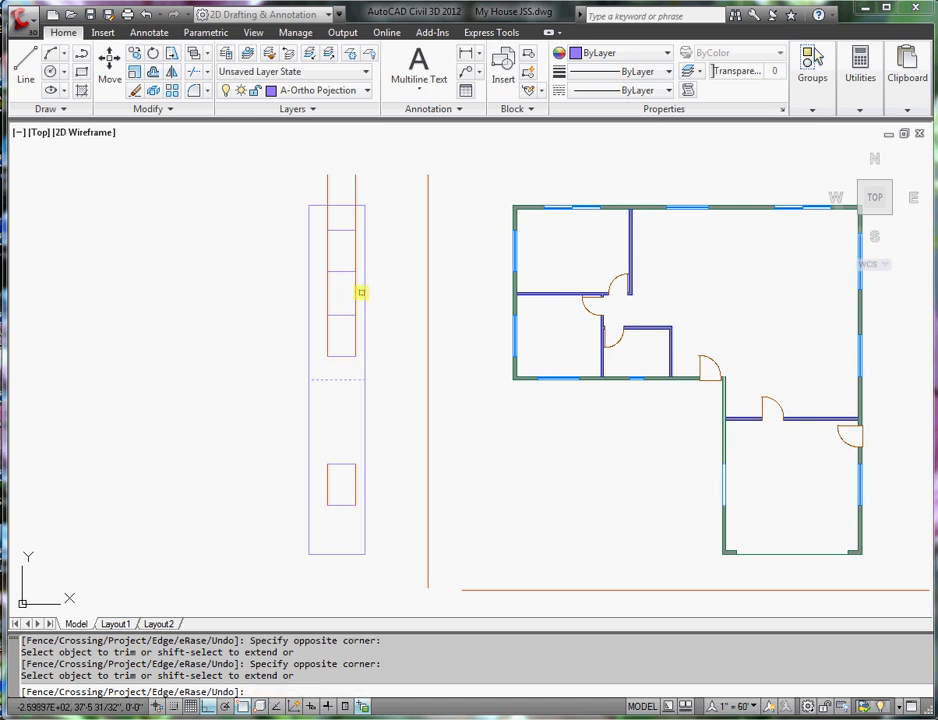
click(361, 293)
click(325, 307)
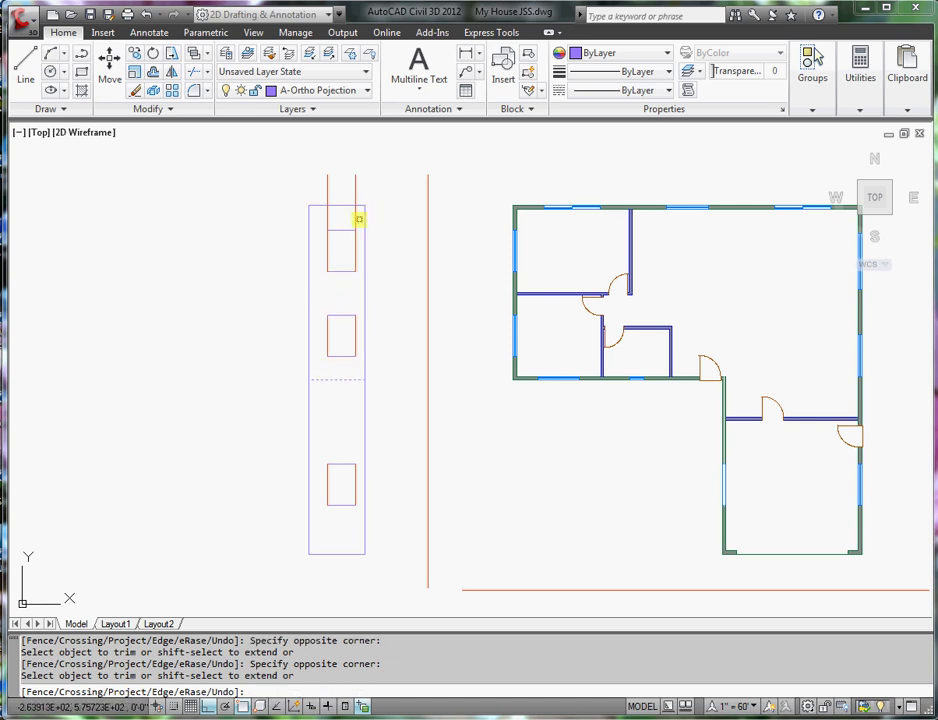
click(359, 219)
click(316, 225)
right_click(316, 226)
click(351, 241)
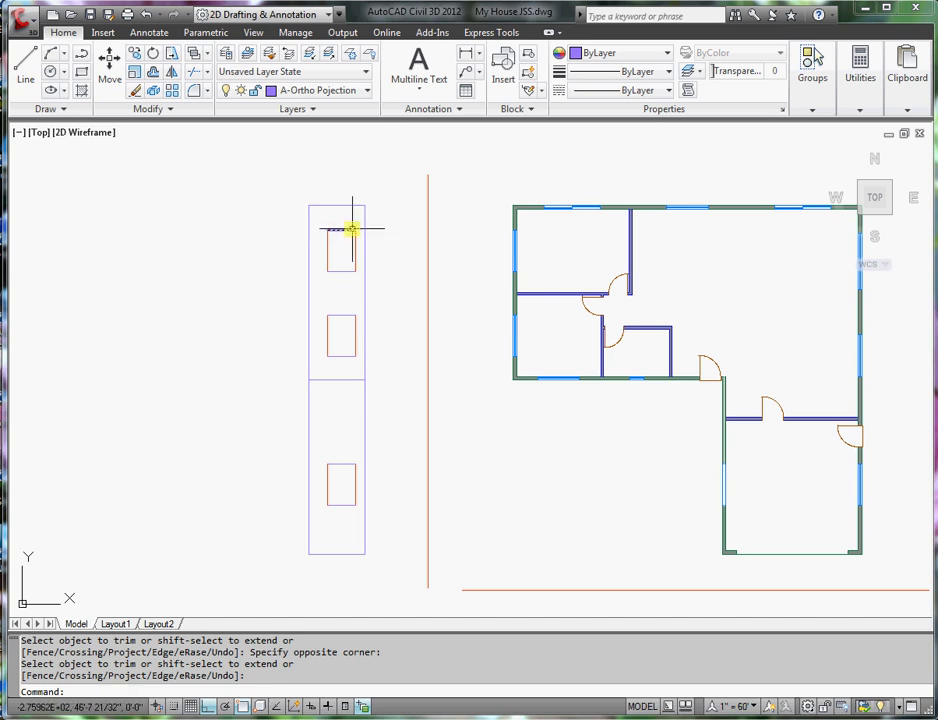
Move the left and right lines of the top, middle and bottom side-view windows to A-Ortho Projection Lines.
click(354, 240)
click(328, 249)
click(355, 333)
click(327, 336)
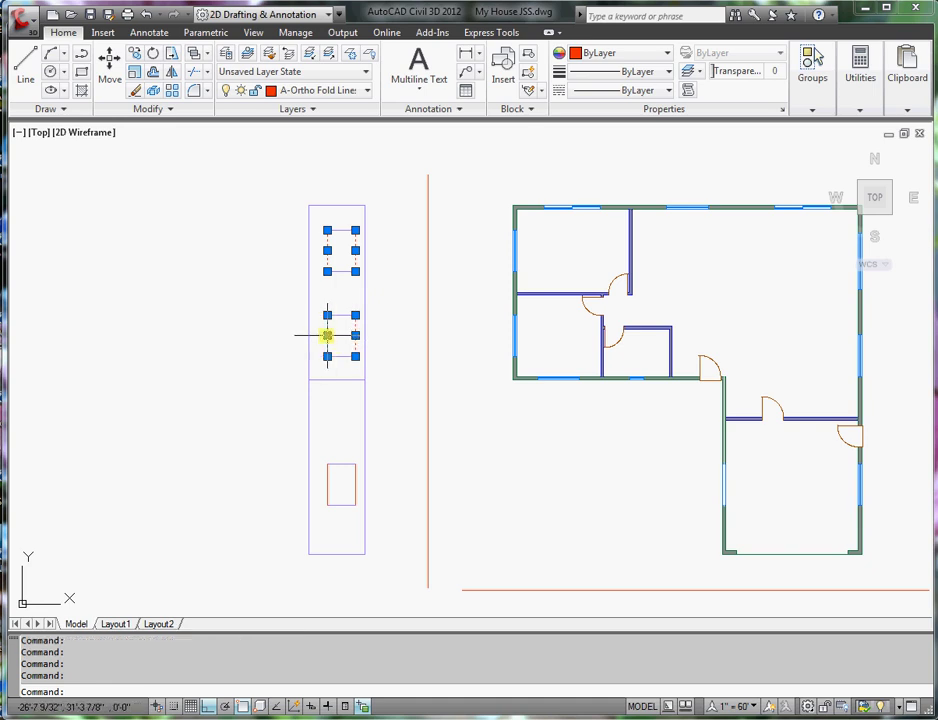
click(354, 476)
click(327, 478)
click(369, 91)
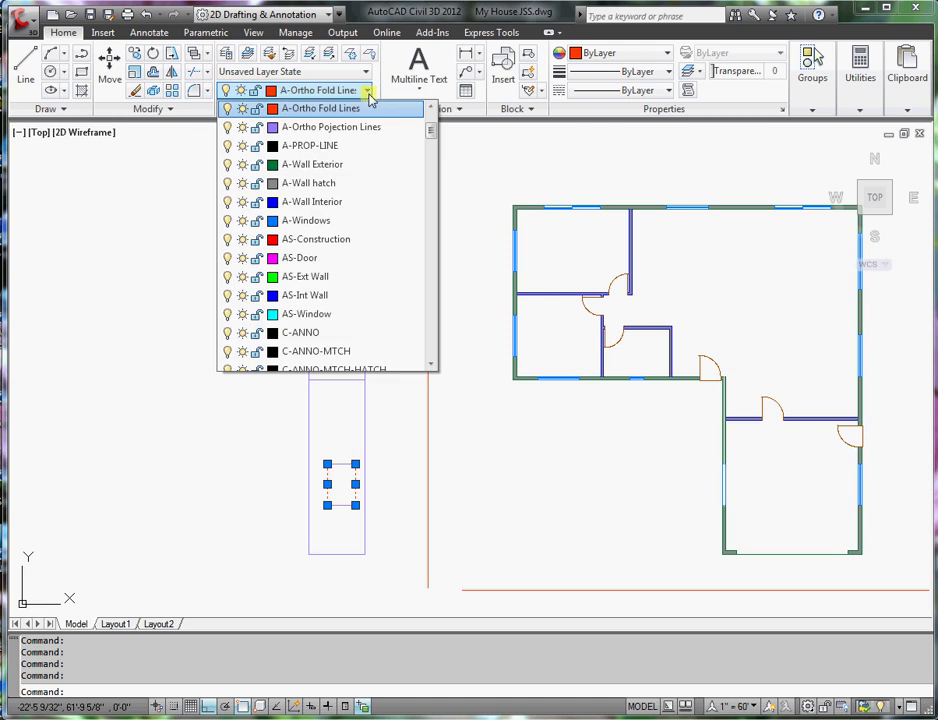
click(354, 128)
key(Escape)
key(Escape)
scroll(404, 412, down, 2)
mouse_move(404, 412)
middle_down()
mouse_move(425, 378)
mouse_move(429, 320)
middle_up()
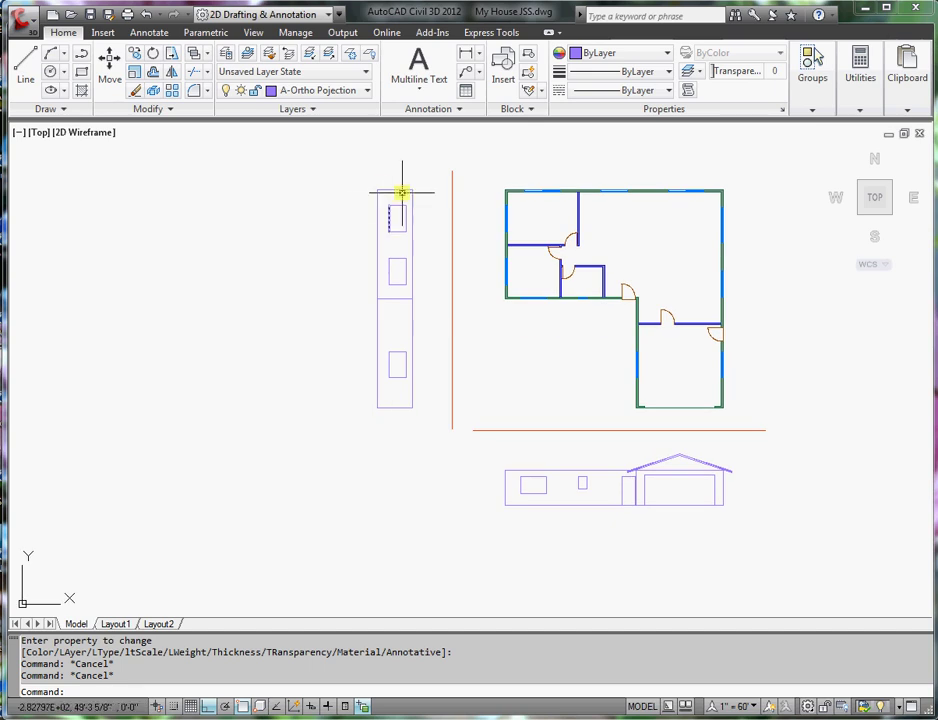